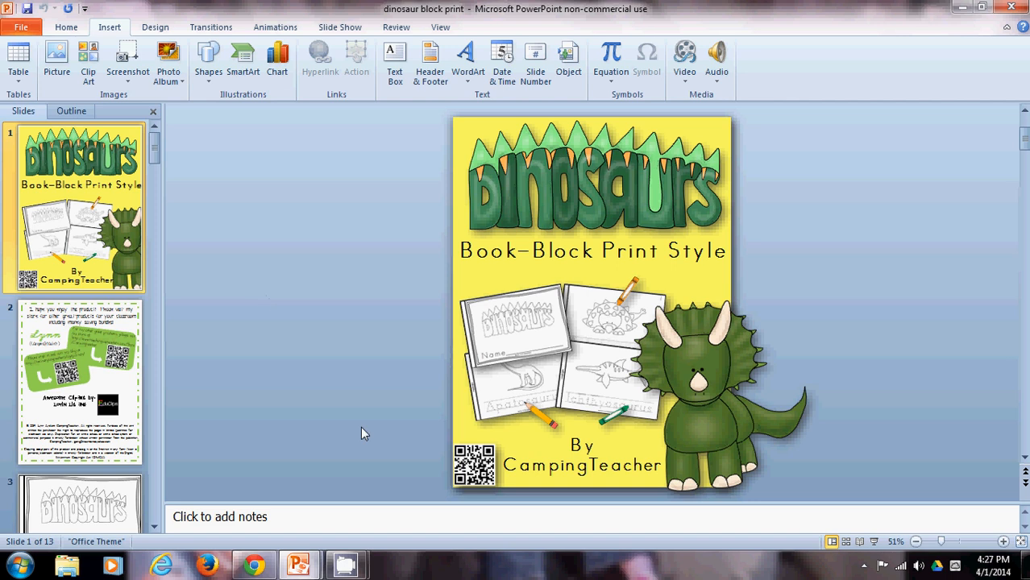
Switch to the blank Presentation2 and delete the title and subtitle placeholders from its slide.
mouse_move(298, 564)
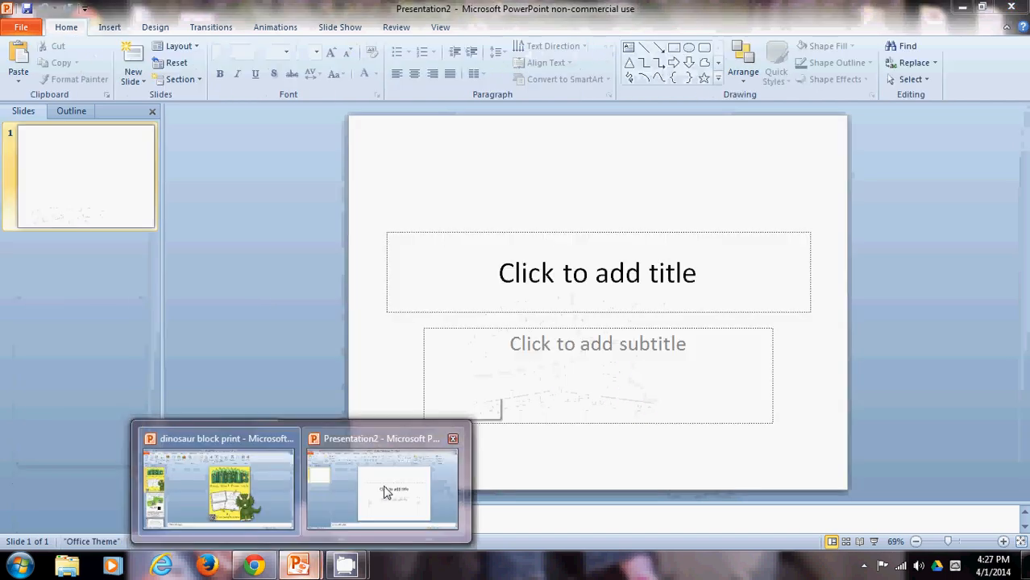
click(385, 491)
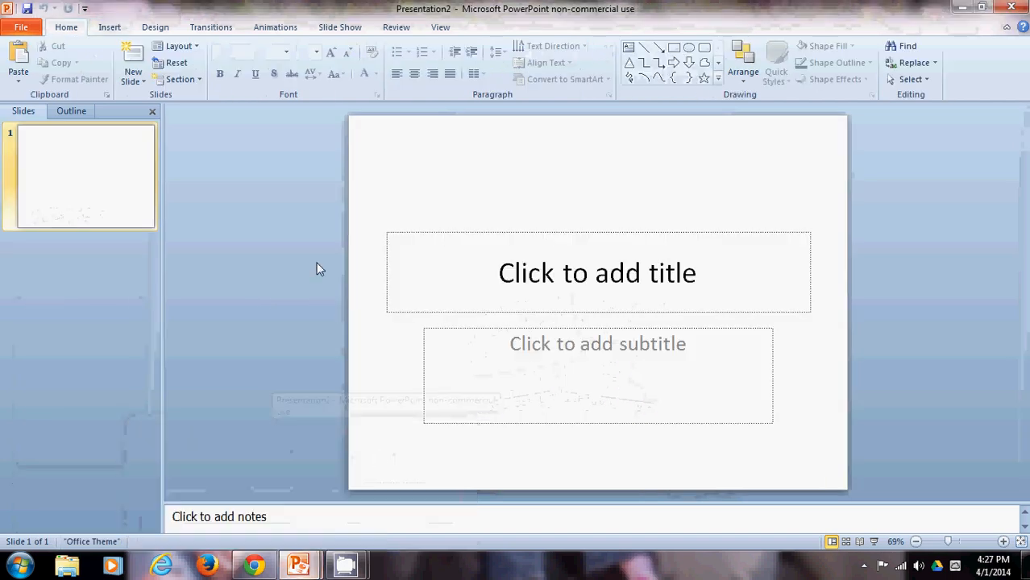
click(488, 233)
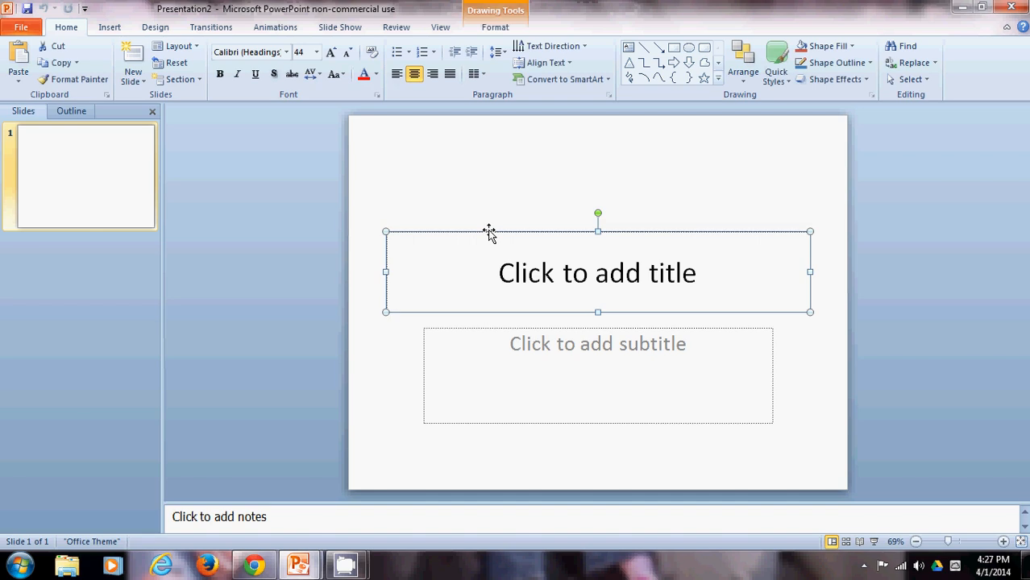
shift+click(496, 329)
key(Delete)
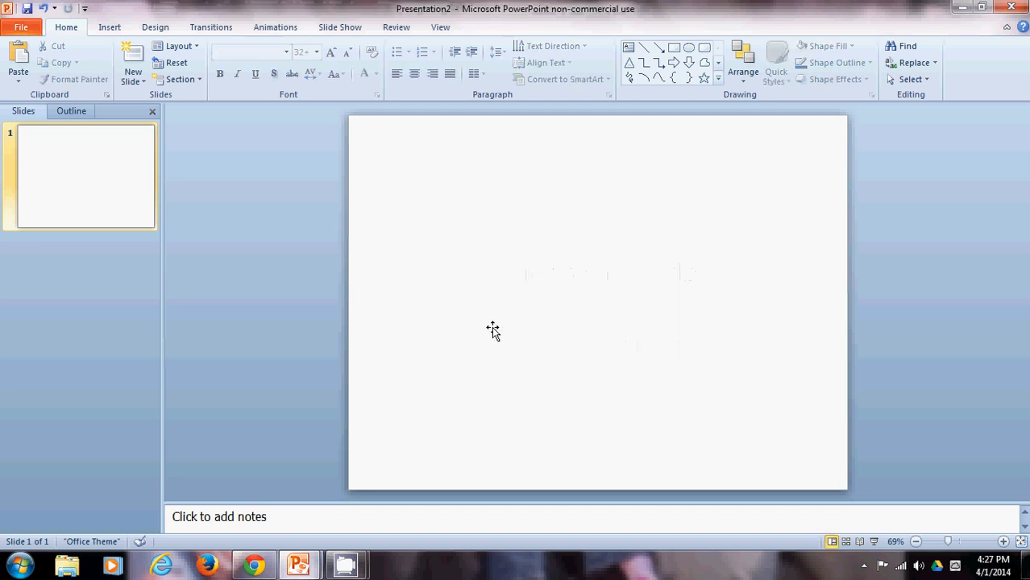
Set a custom slide size of 8 inches wide by 8 inches high.
click(157, 29)
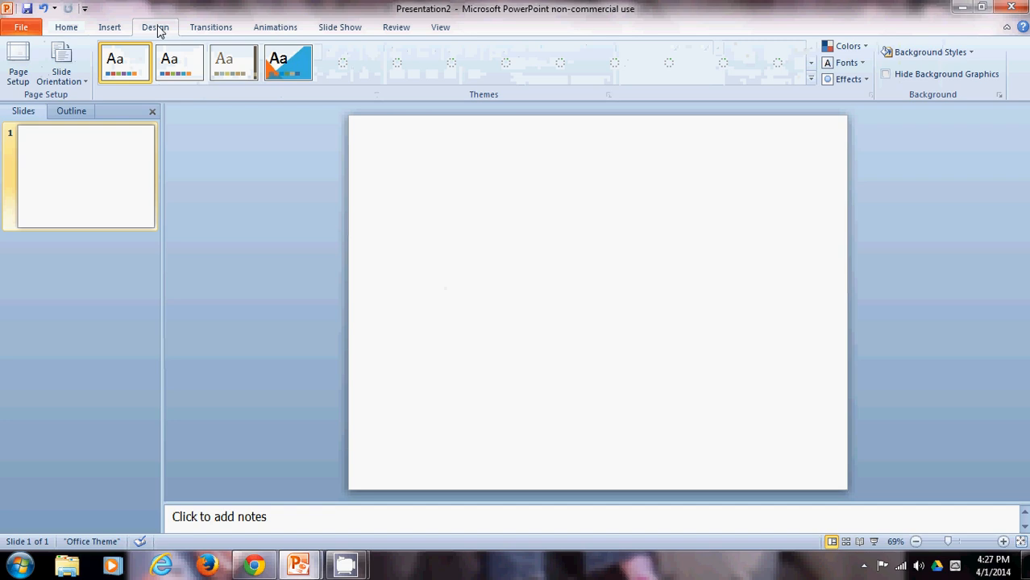
click(18, 80)
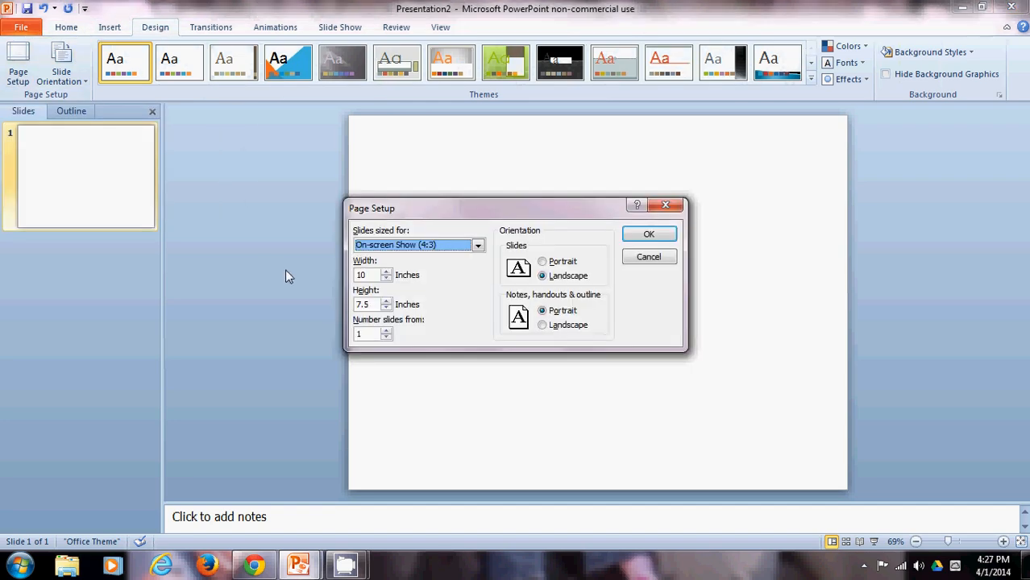
drag(367, 275, 351, 307)
text(8)
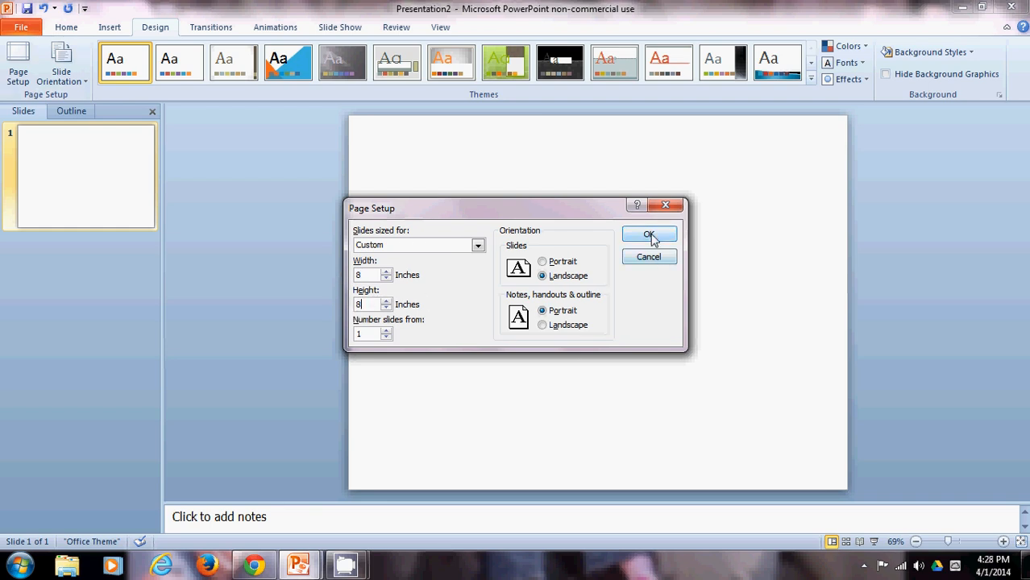
click(649, 235)
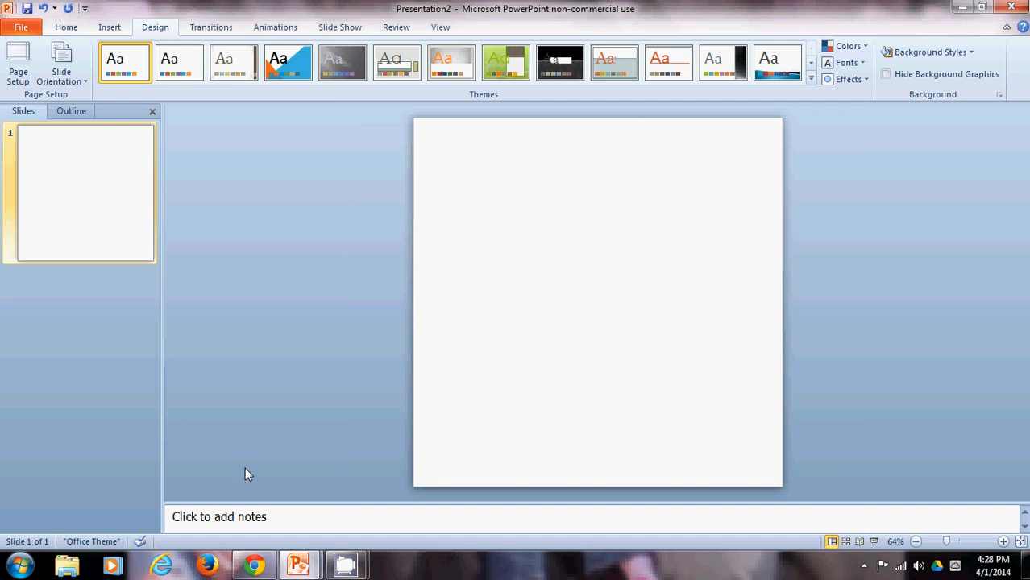
In the dinosaur block print presentation, select all objects on the cover slide except the yellow background, the byline and the QR code.
mouse_move(294, 571)
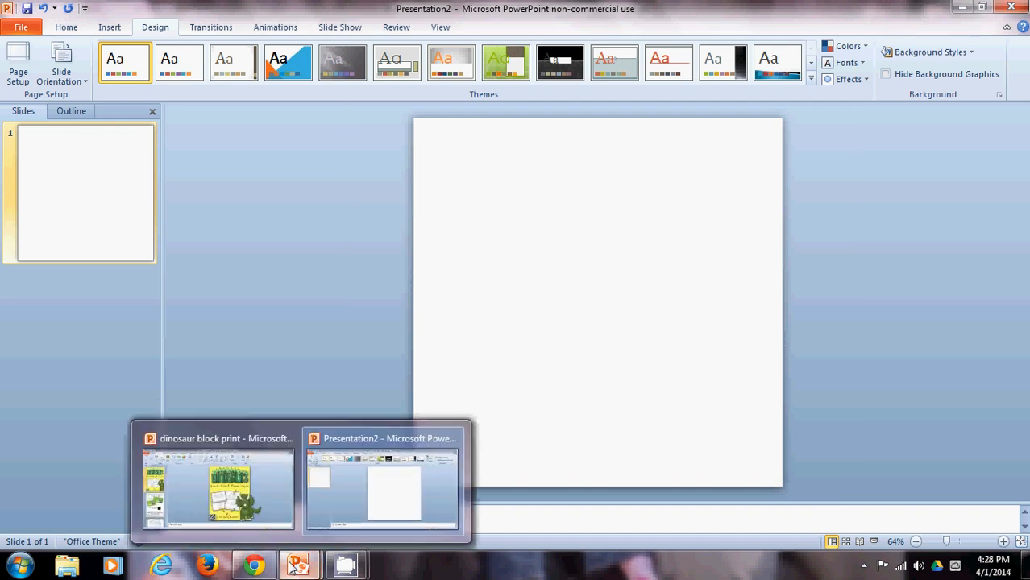
click(242, 483)
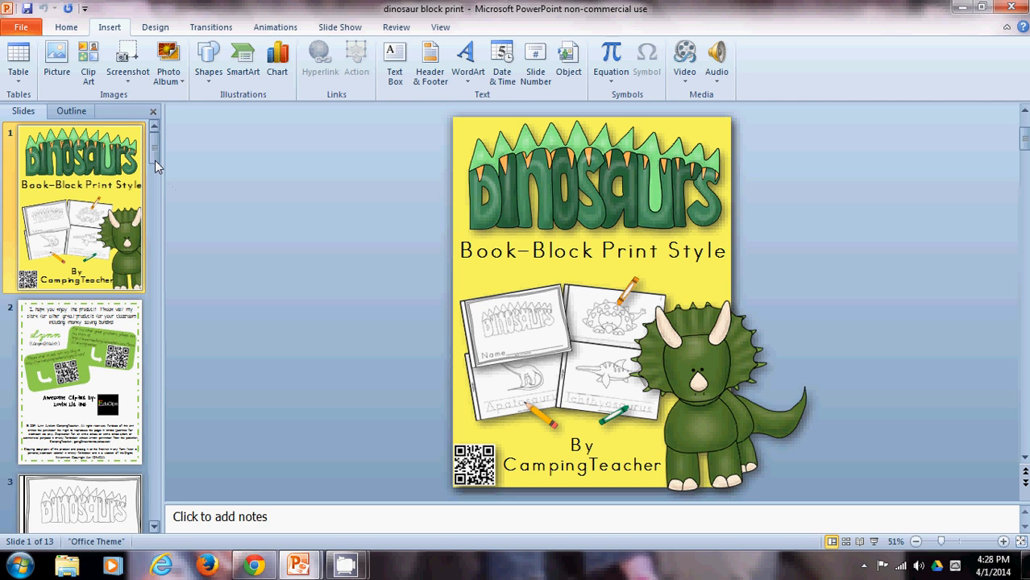
drag(158, 183, 156, 177)
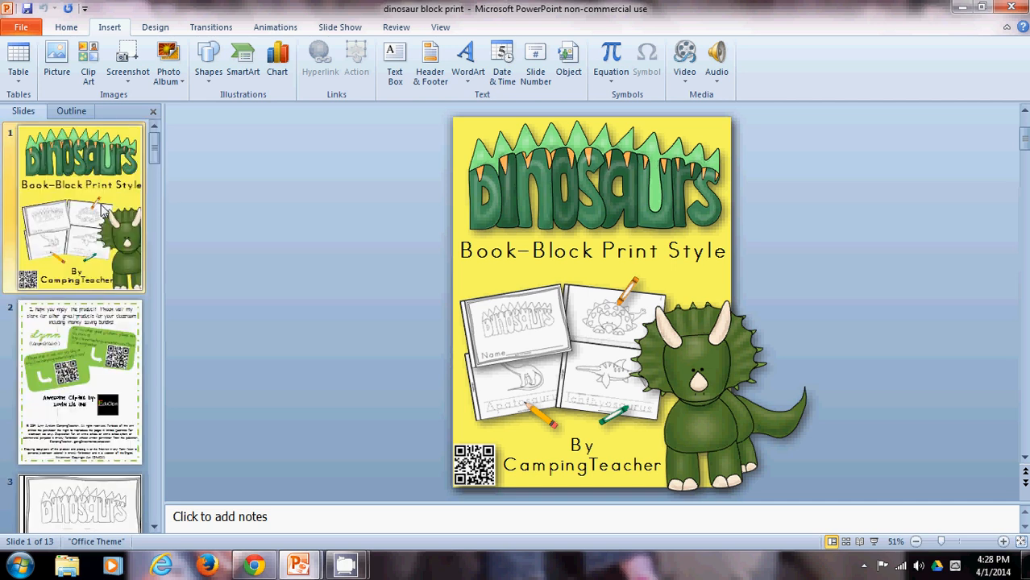
click(497, 213)
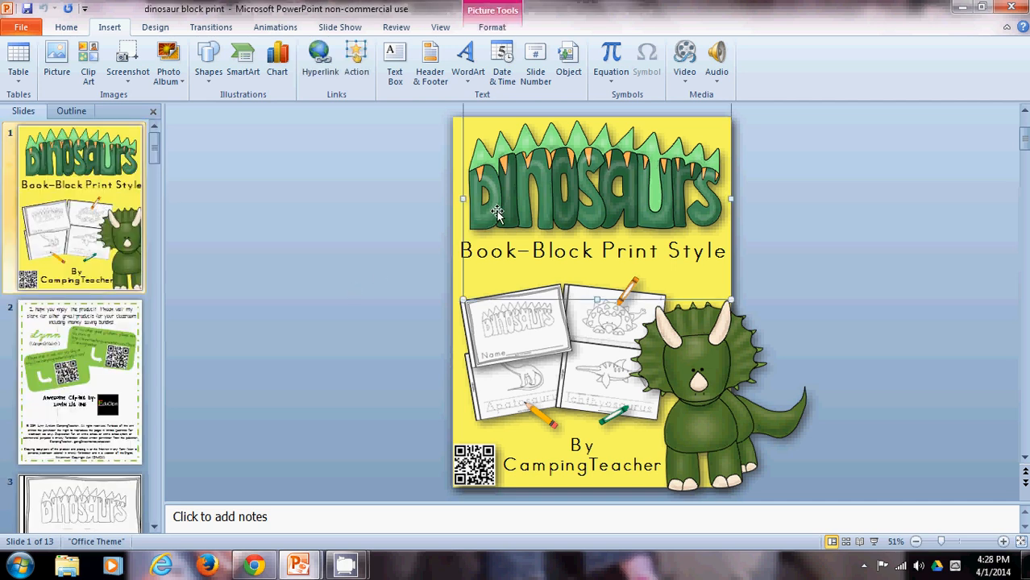
click(802, 211)
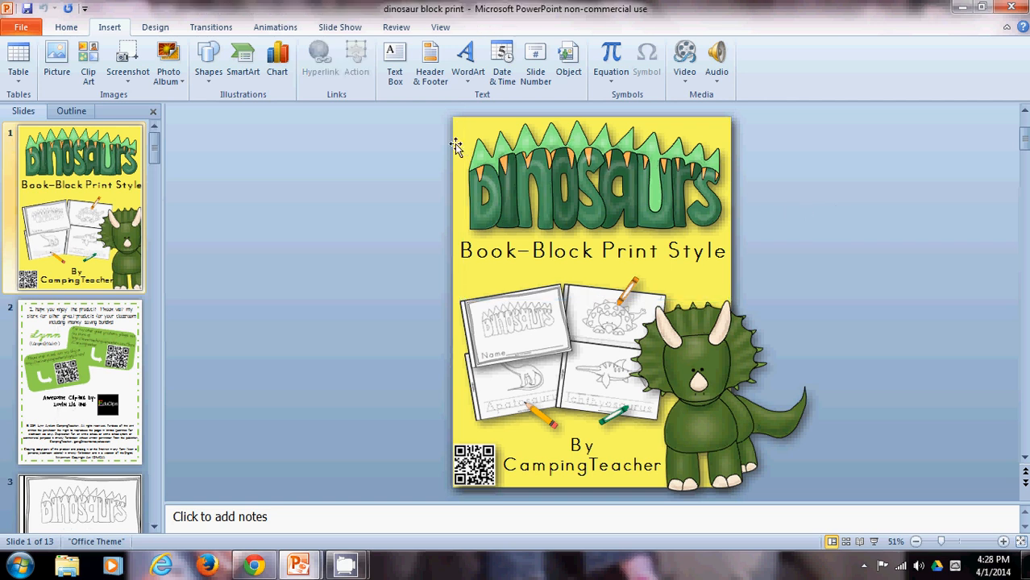
click(66, 27)
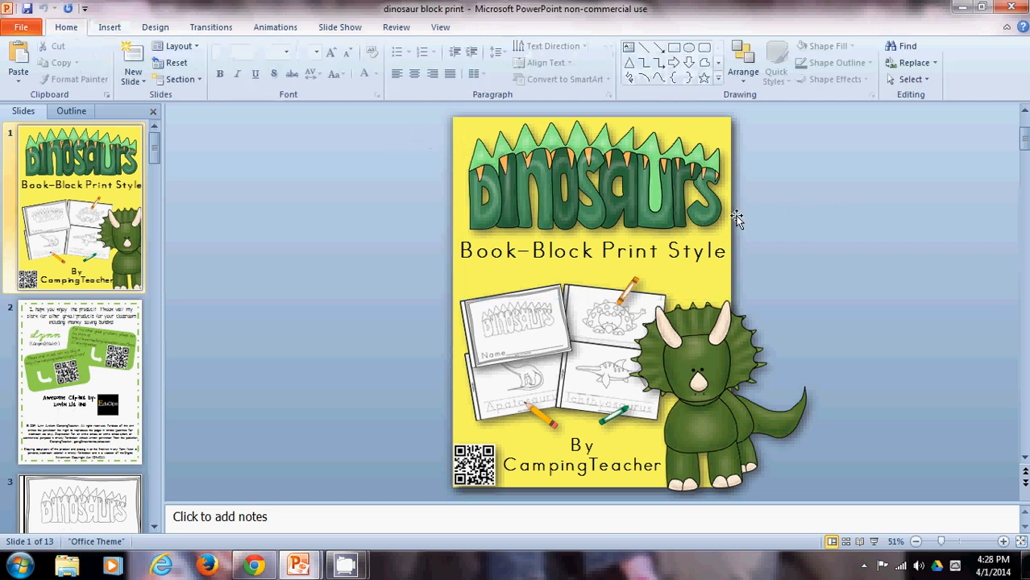
click(910, 79)
click(924, 97)
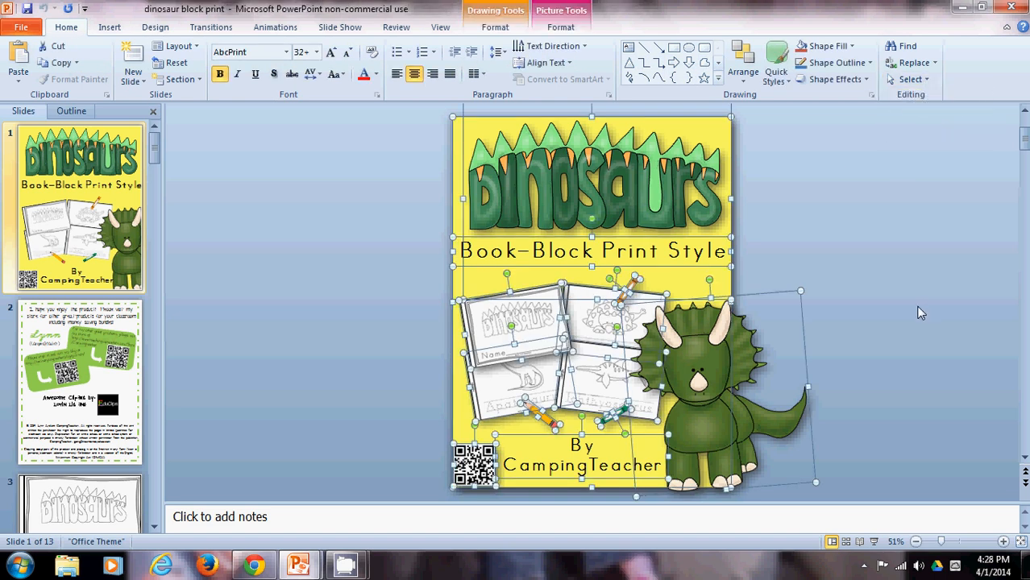
ctrl+click(521, 432)
ctrl+click(513, 434)
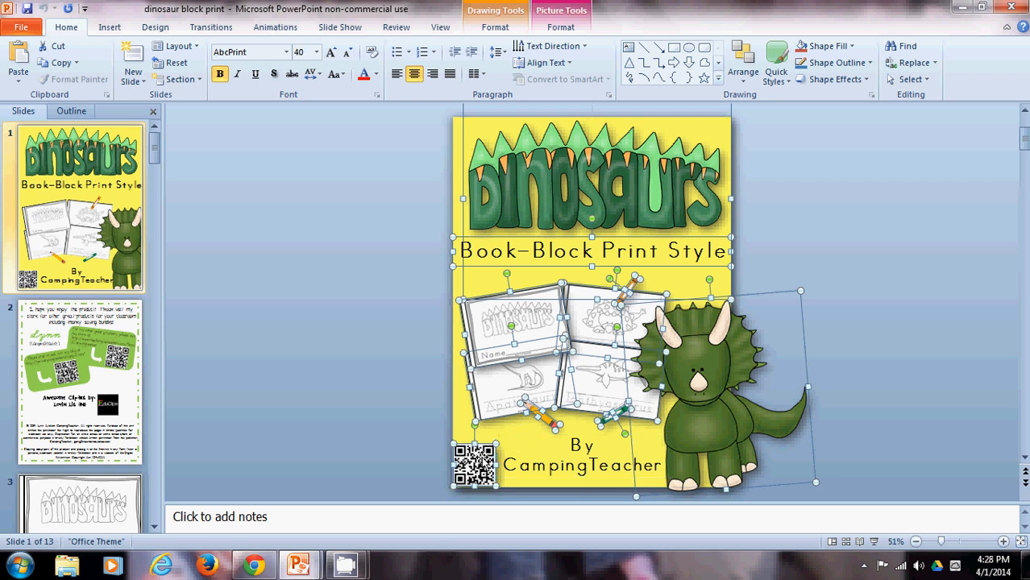
ctrl+click(467, 466)
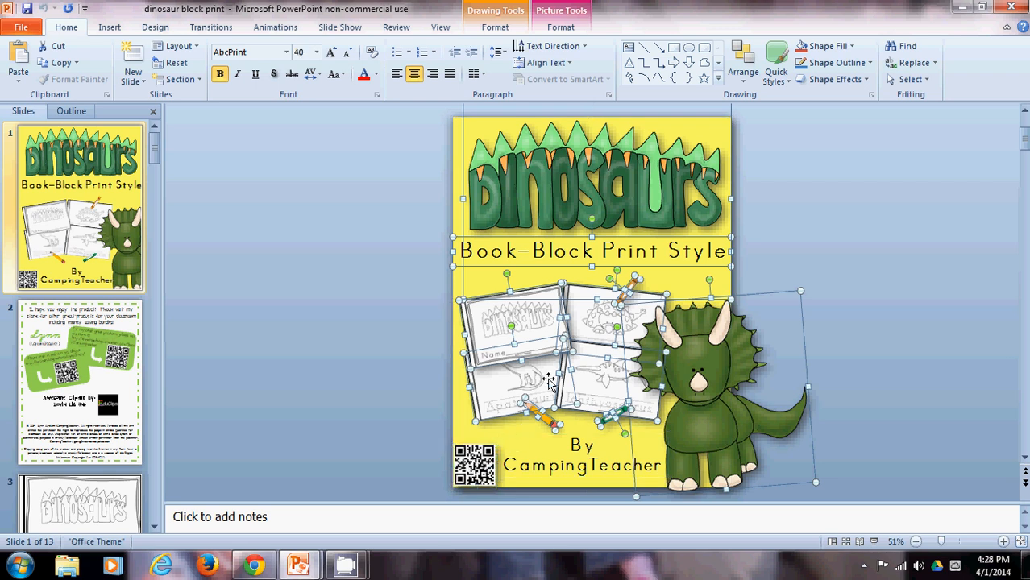
Copy the selected cover objects and paste them onto the blank square slide in Presentation2.
right_click(526, 339)
click(573, 365)
mouse_move(300, 566)
click(387, 486)
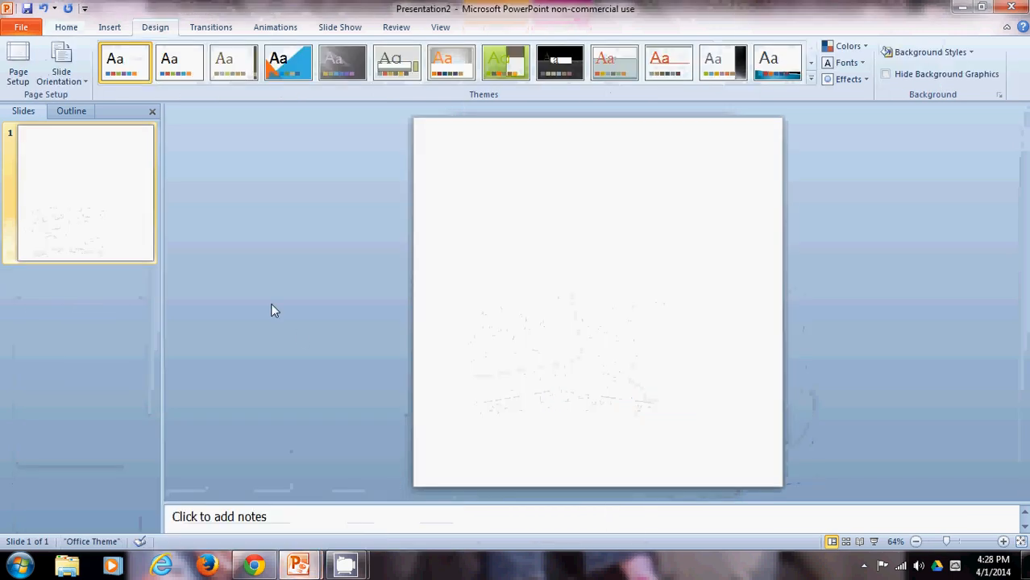
right_click(269, 300)
click(299, 356)
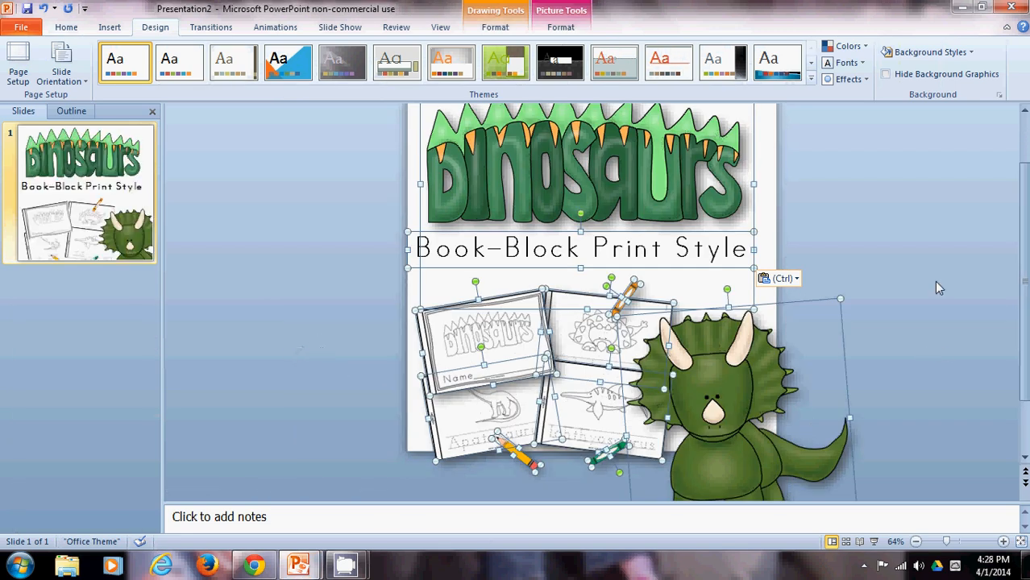
click(935, 278)
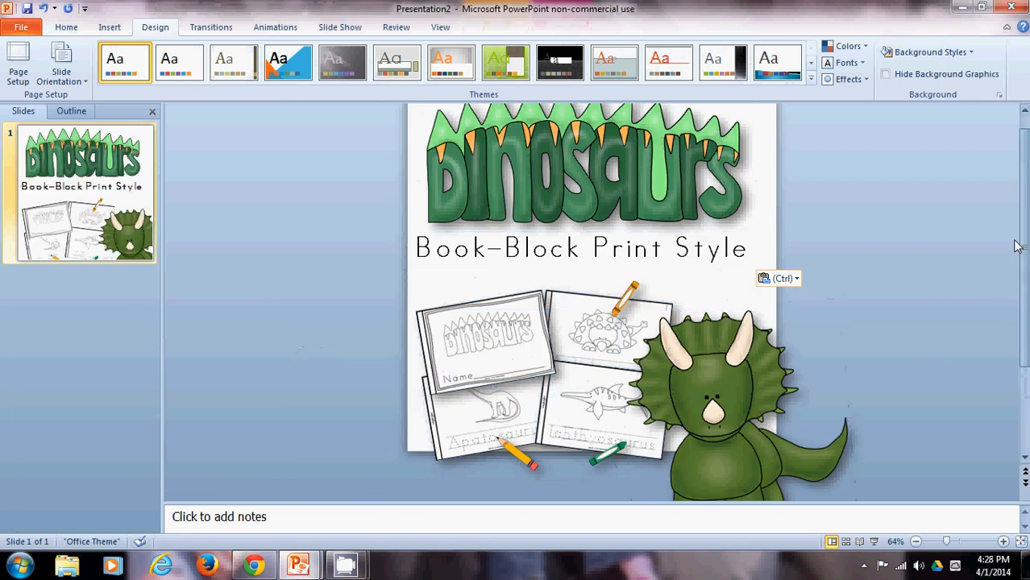
Shift the Dinosaurs title art slightly right to centre it on the square slide.
scroll(1016, 247, up, 1)
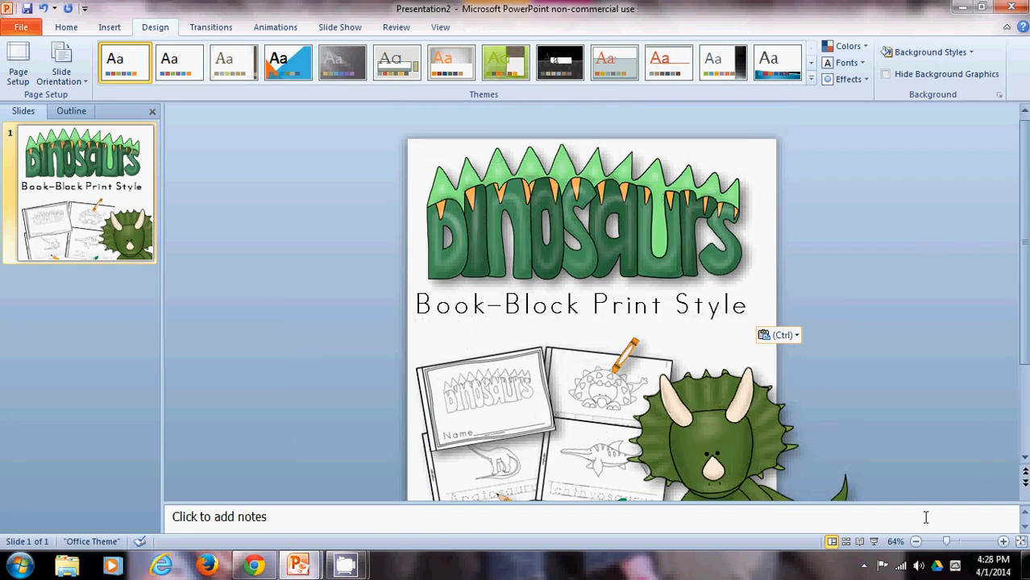
click(916, 542)
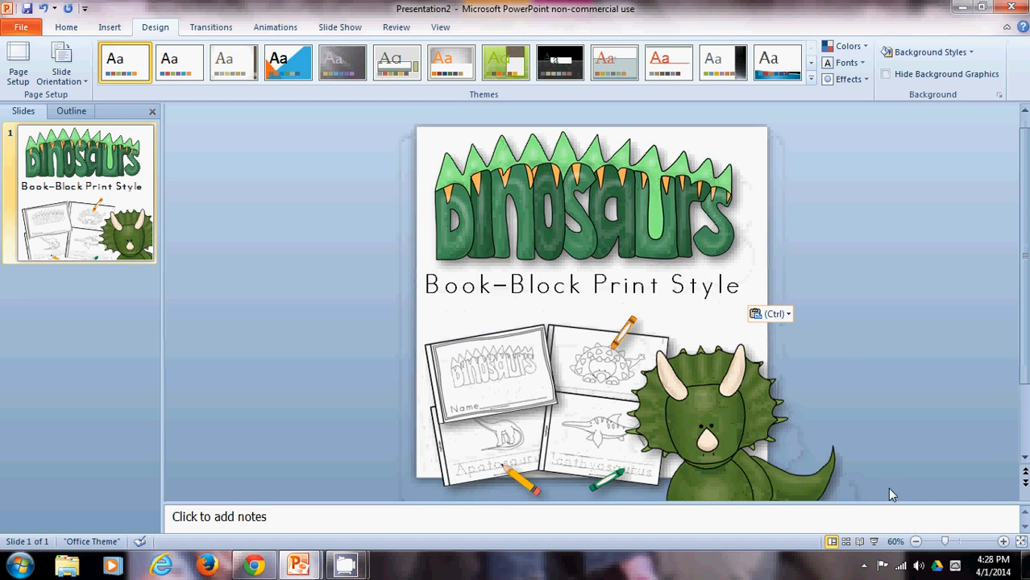
click(916, 542)
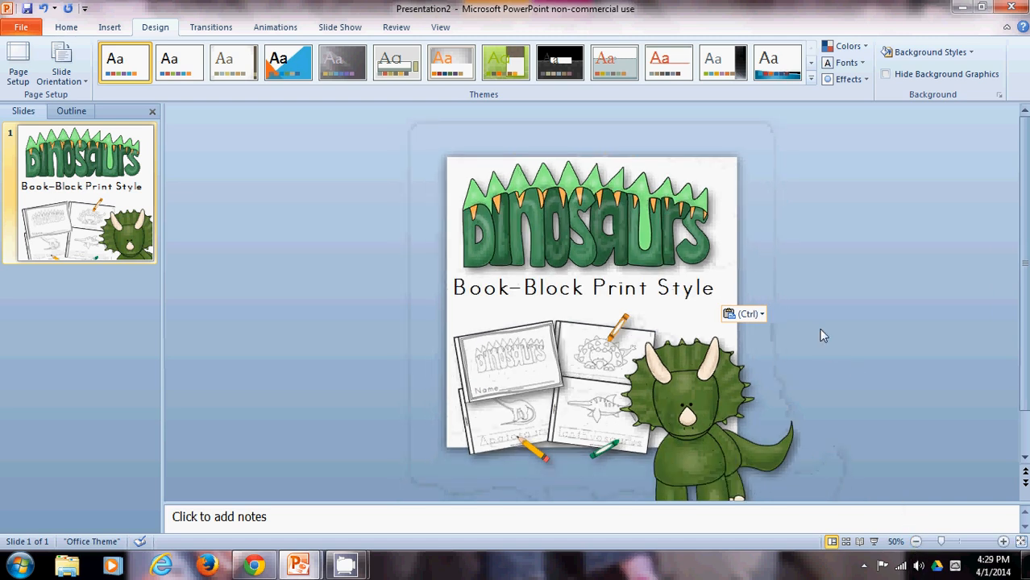
drag(578, 206, 583, 205)
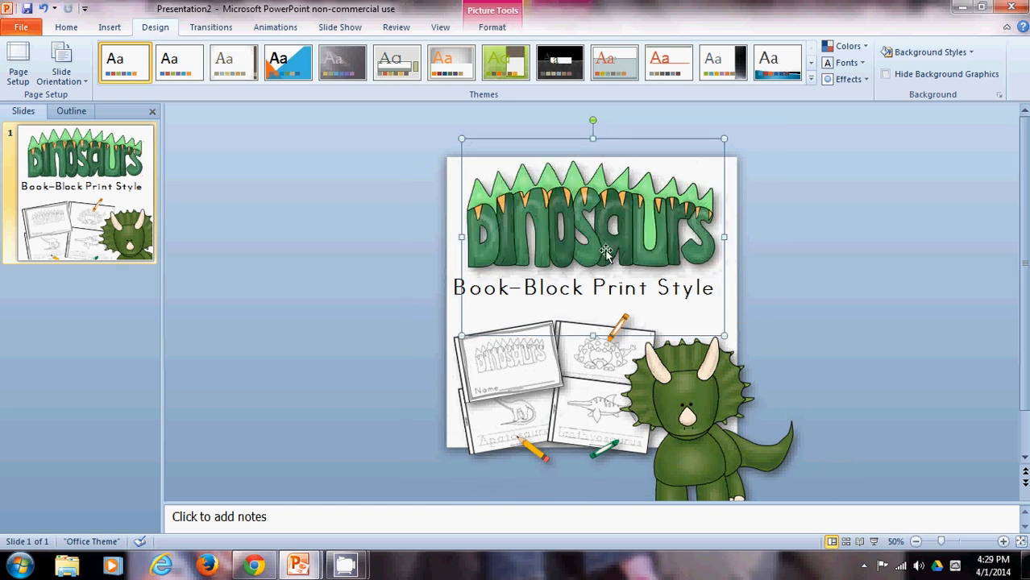
Widen the "Book-Block Print Style" text box to the full slide width and move it up closer to the title art.
click(451, 287)
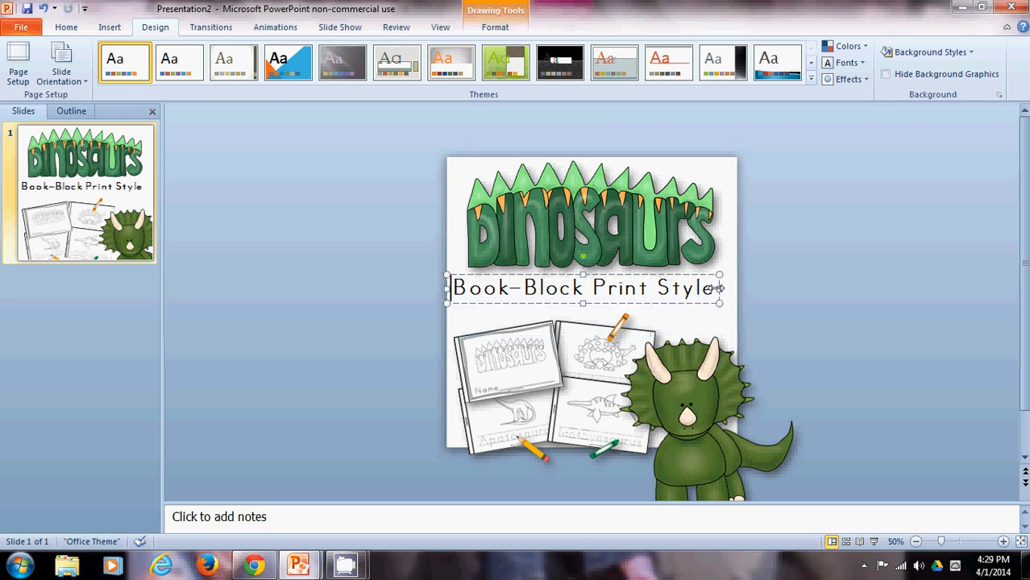
drag(720, 289, 736, 287)
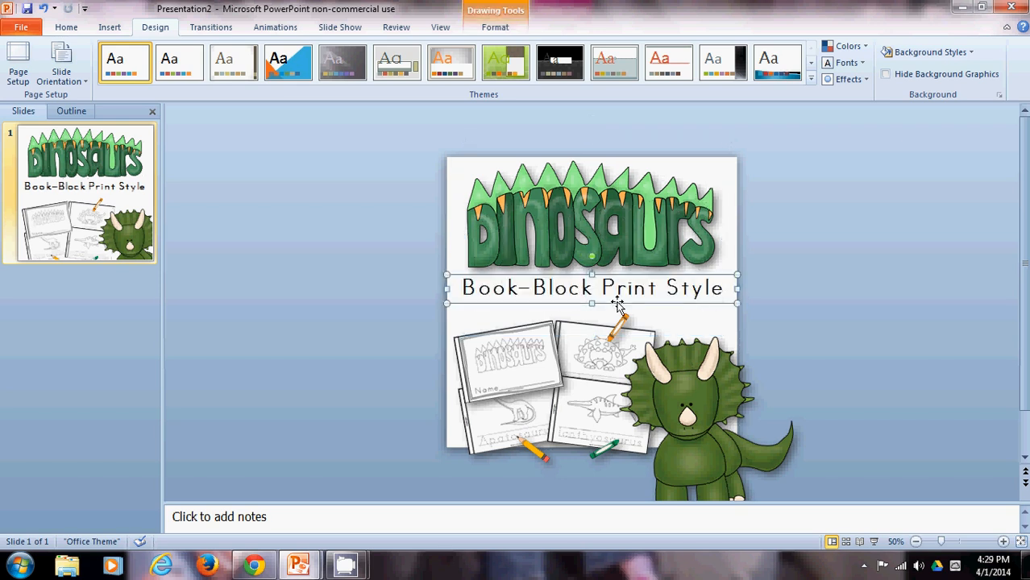
drag(618, 303, 618, 298)
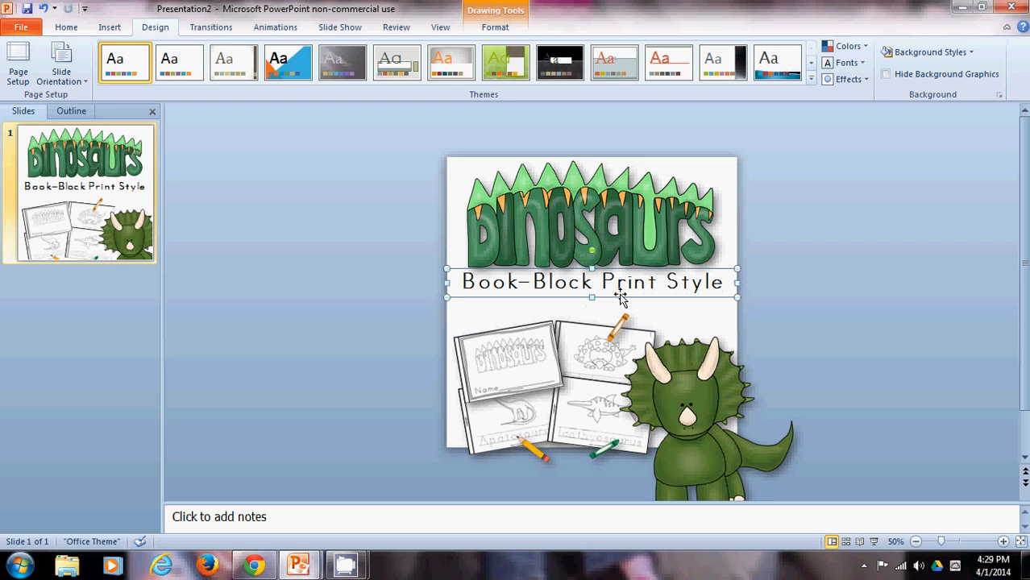
Move the triceratops up beneath the subtitle, and move the four book page pictures together up and left so they fit on the slide.
click(692, 381)
drag(691, 381, 689, 348)
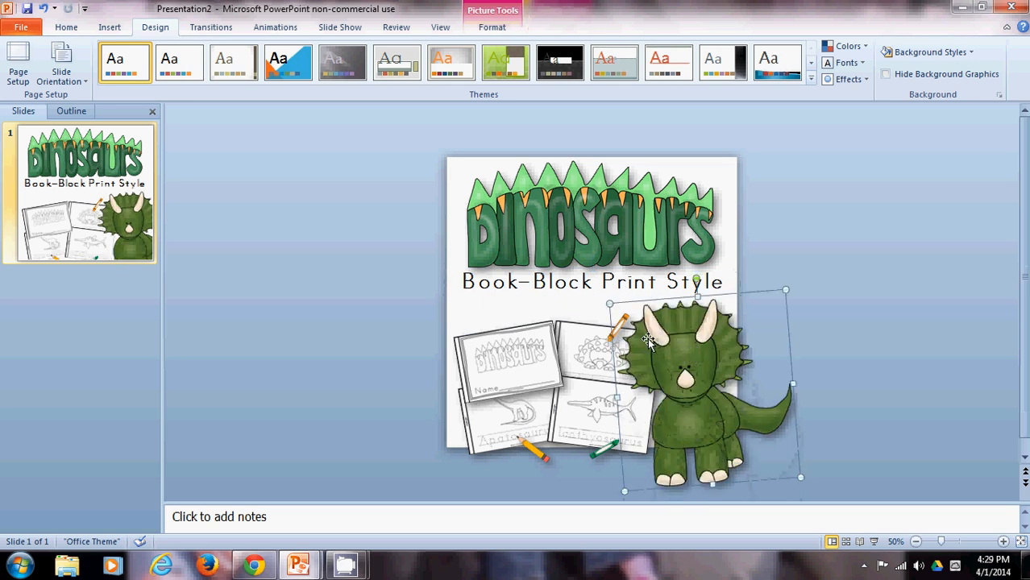
click(505, 360)
shift+click(580, 357)
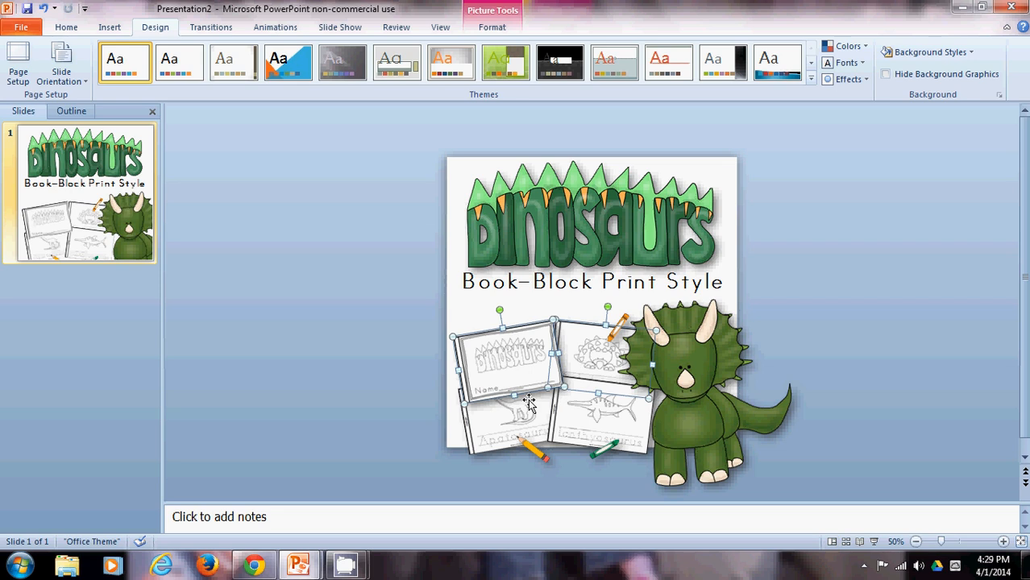
shift+click(519, 416)
shift+click(582, 414)
mouse_move(585, 412)
mouse_down()
mouse_move(584, 383)
mouse_move(589, 395)
mouse_up()
Move the orange crayon, the green crayon and the pencil up so they overlap the repositioned book pages.
click(615, 330)
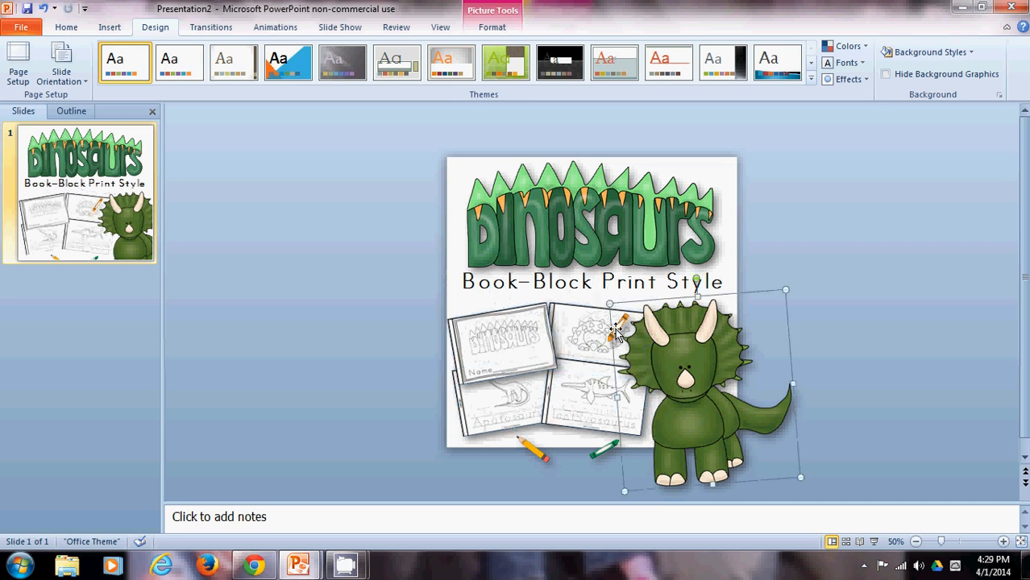
click(609, 334)
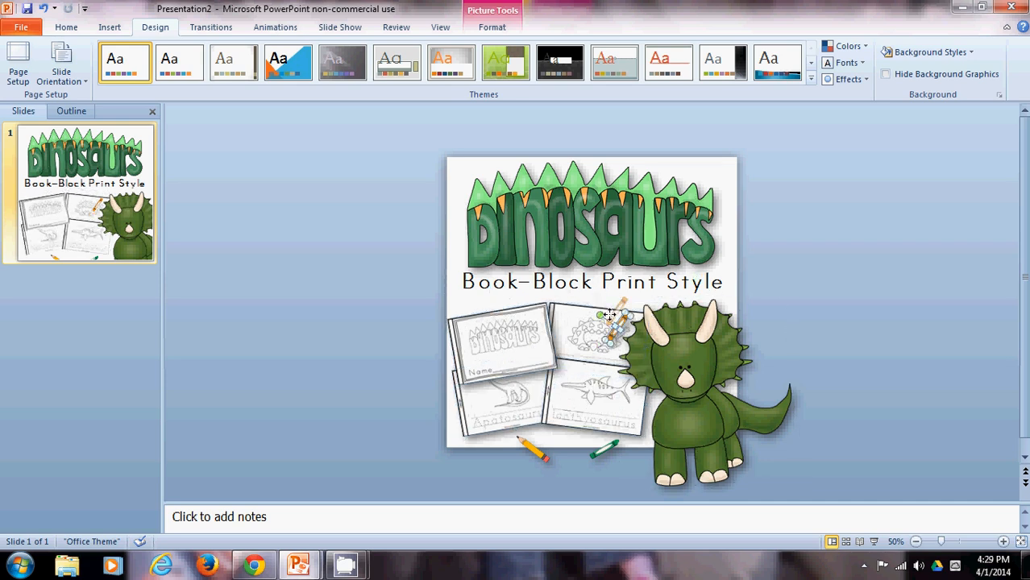
drag(610, 314, 610, 311)
drag(604, 451, 600, 436)
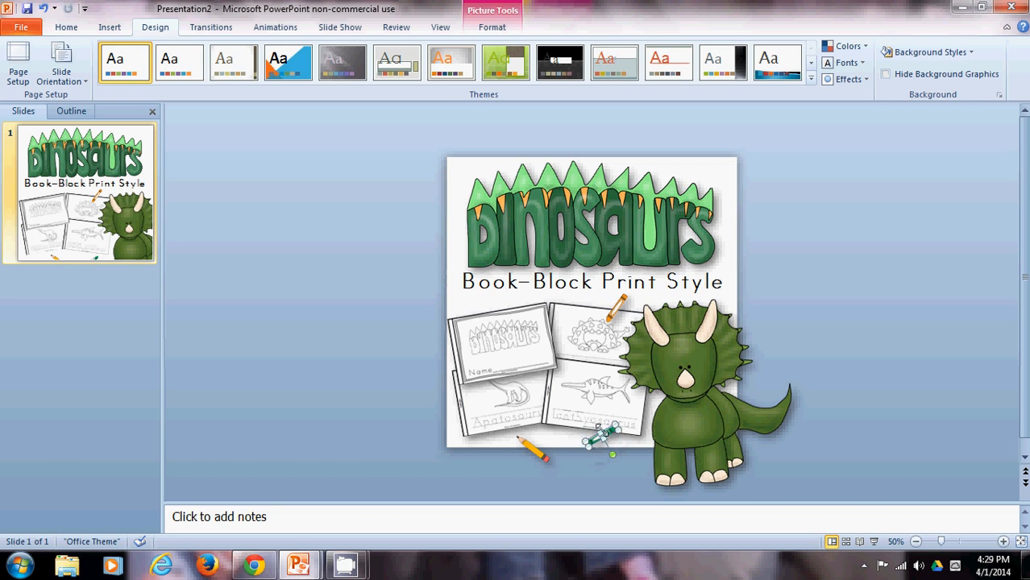
click(538, 450)
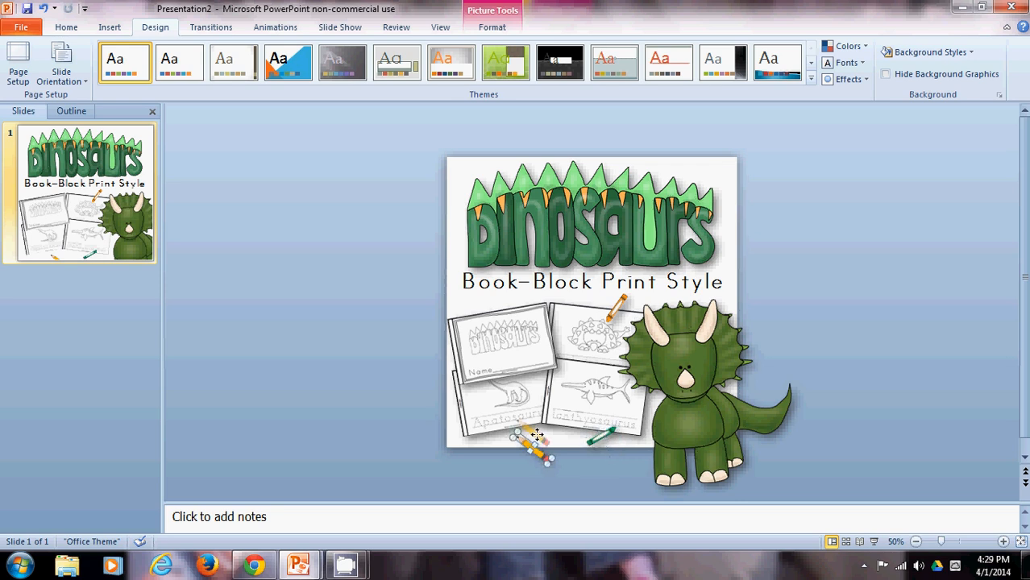
drag(536, 435, 539, 420)
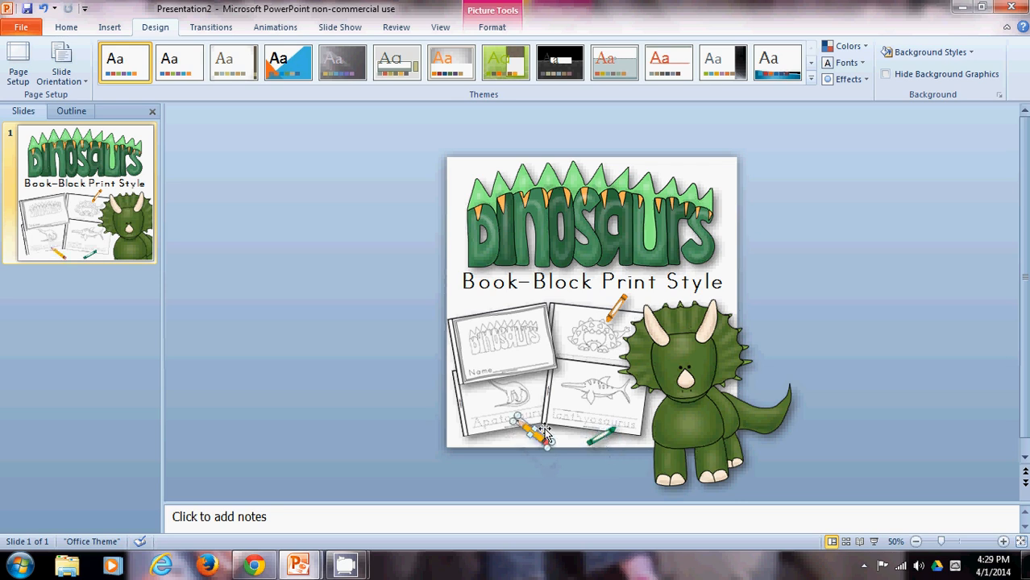
Shrink the triceratops slightly and adjust its position beside the book pages at the slide's lower-right corner.
click(683, 346)
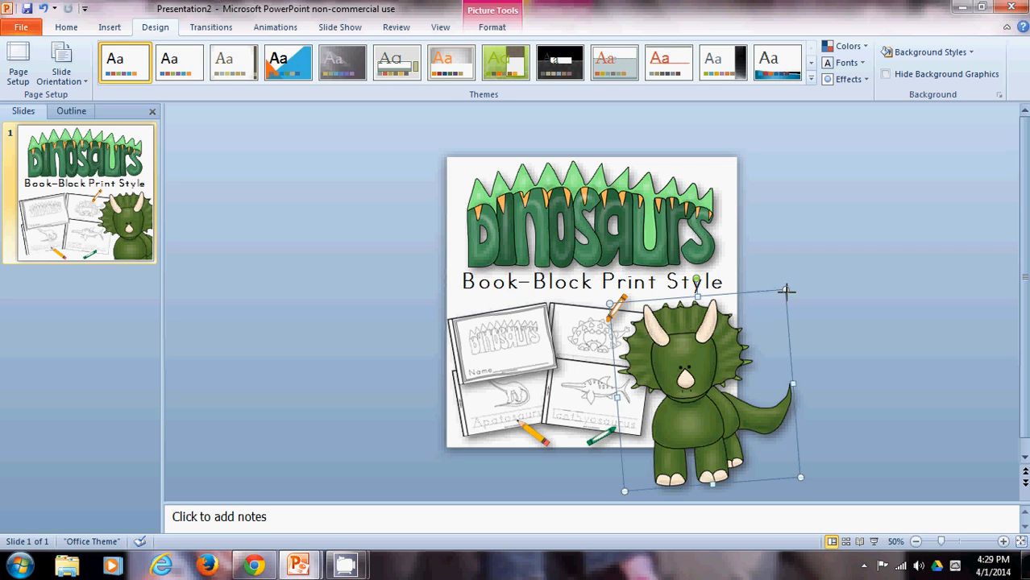
drag(787, 290, 762, 327)
drag(700, 365, 706, 365)
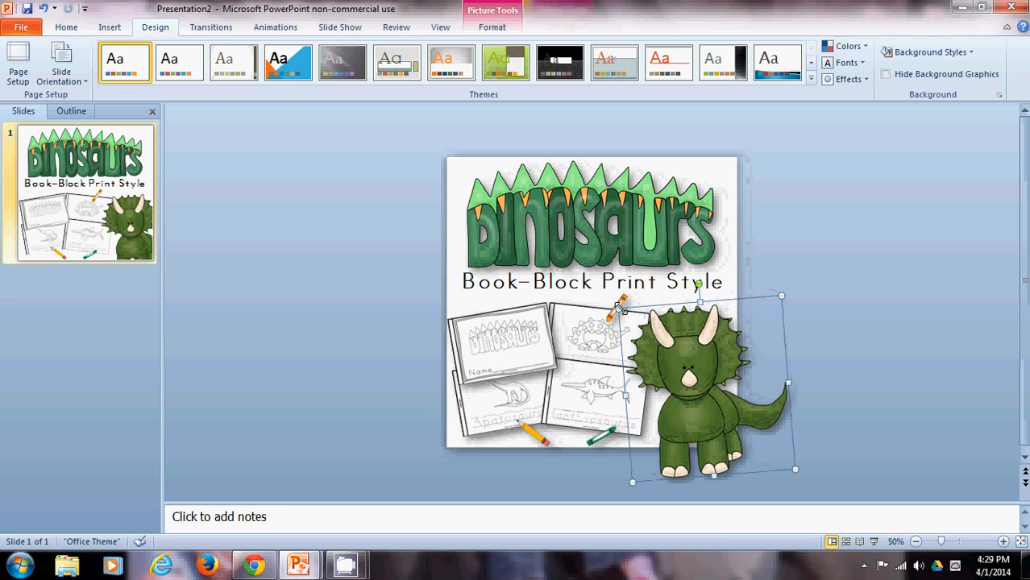
drag(618, 308, 618, 306)
click(835, 305)
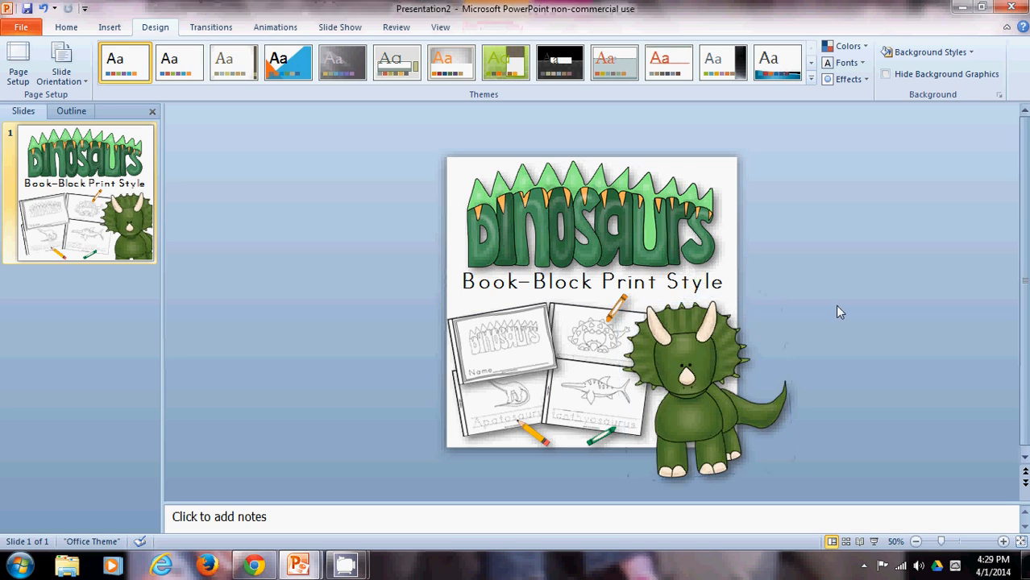
Format the square slide's background with a solid light yellow fill picked from the standard colors.
click(970, 54)
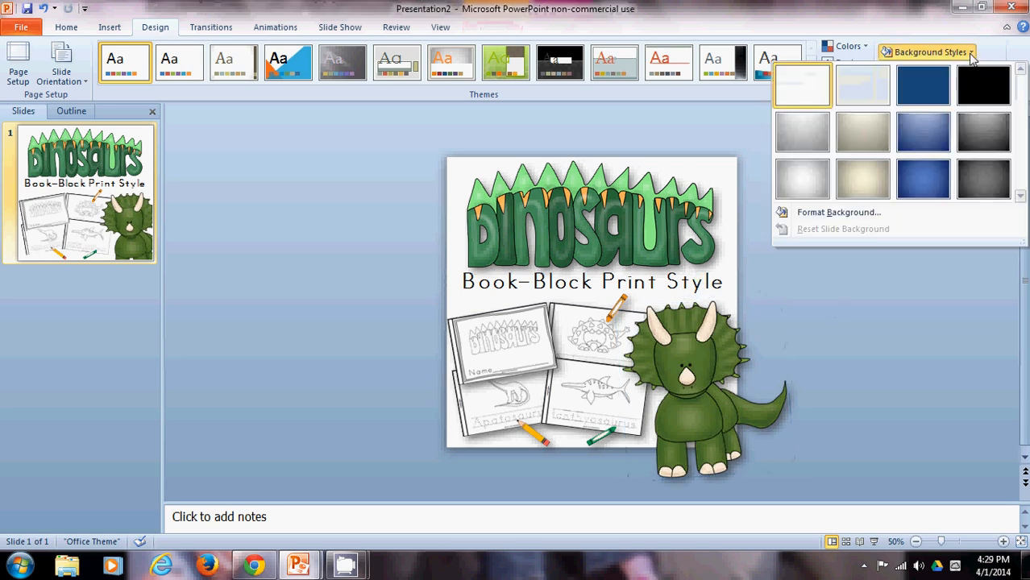
click(817, 213)
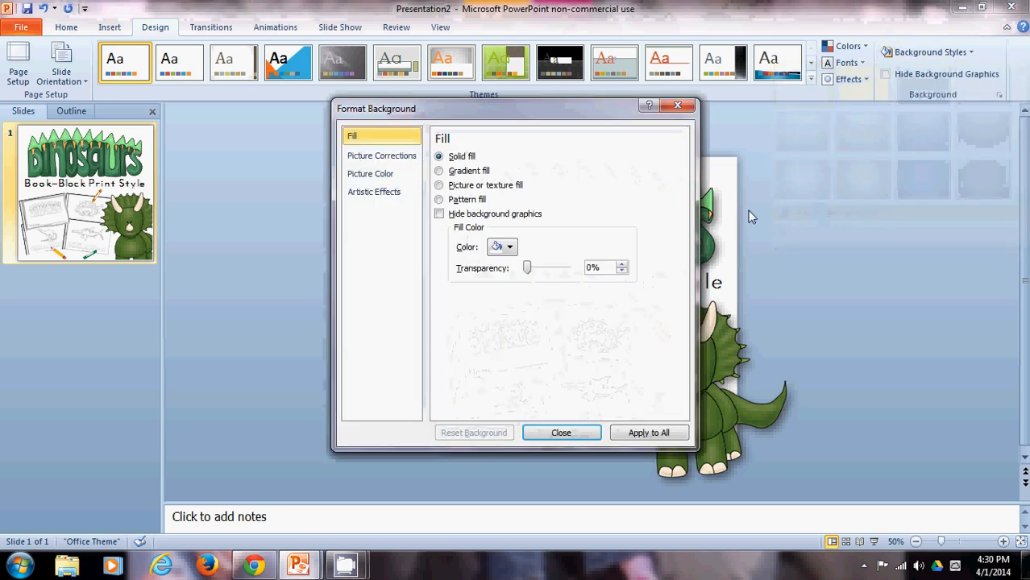
click(510, 249)
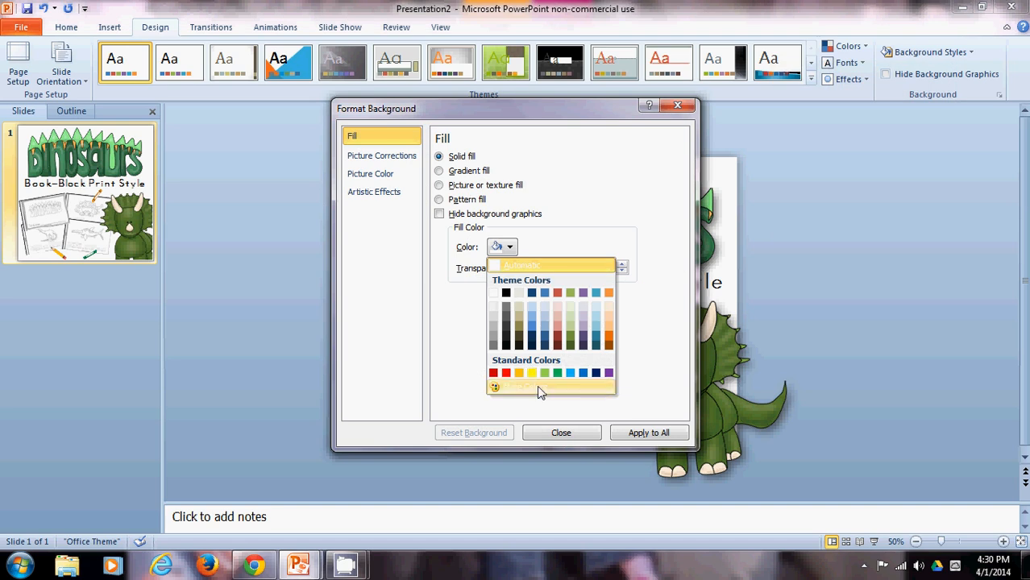
click(542, 390)
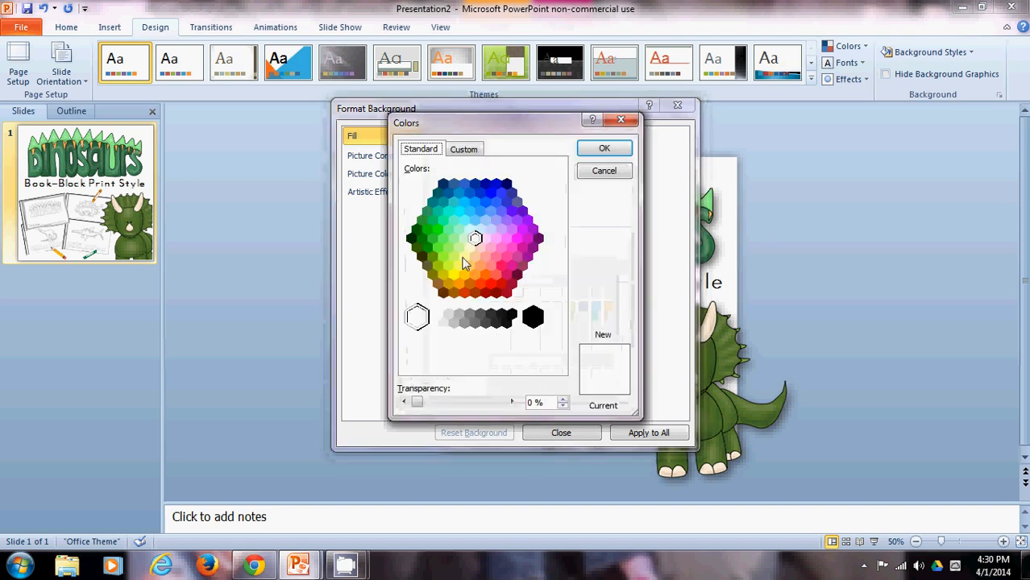
click(465, 258)
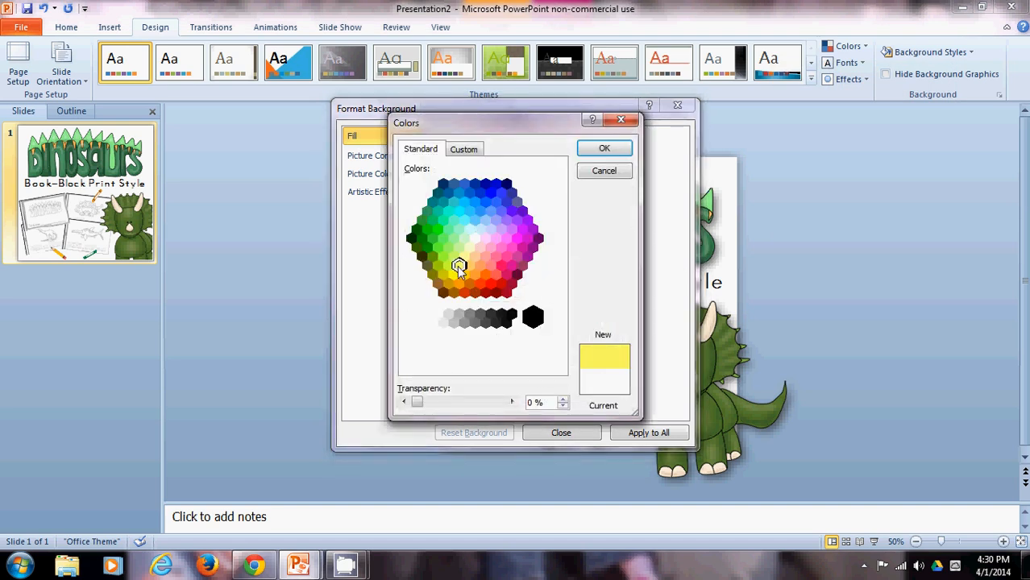
click(609, 151)
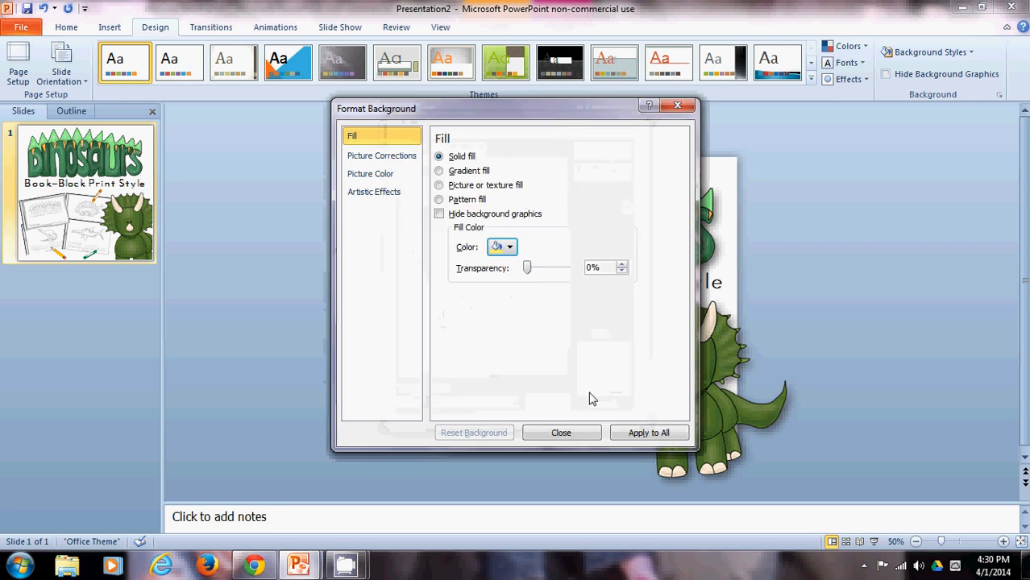
click(561, 433)
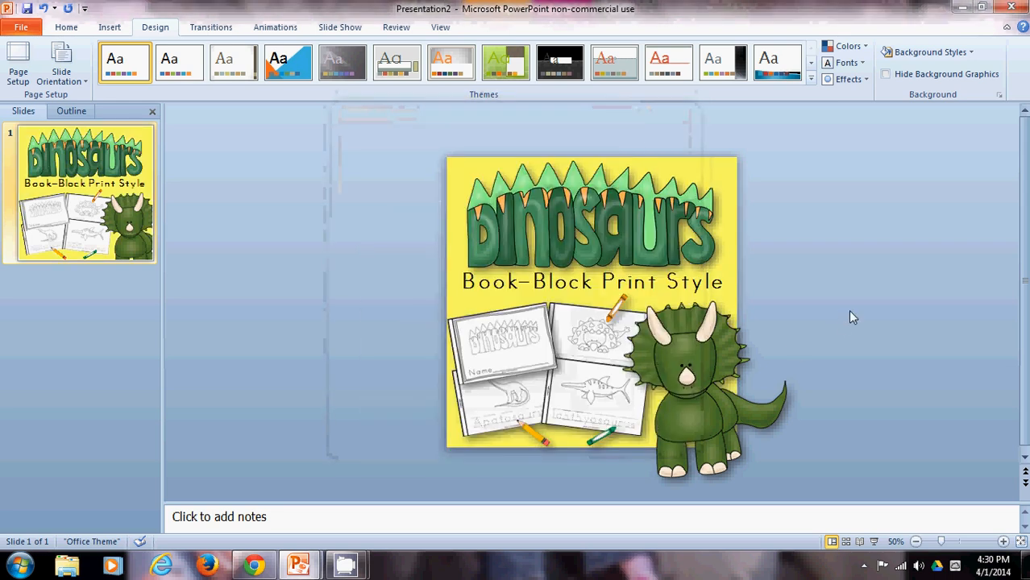
Compare the square cover with the original cover in the dinosaur block print presentation, and return to the square version.
click(1004, 541)
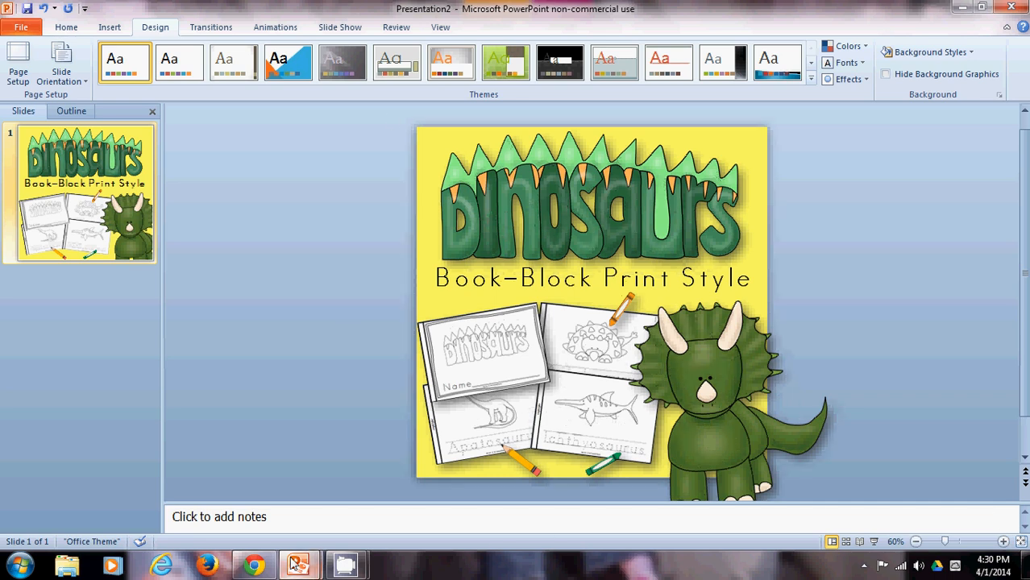
mouse_move(298, 566)
mouse_move(226, 496)
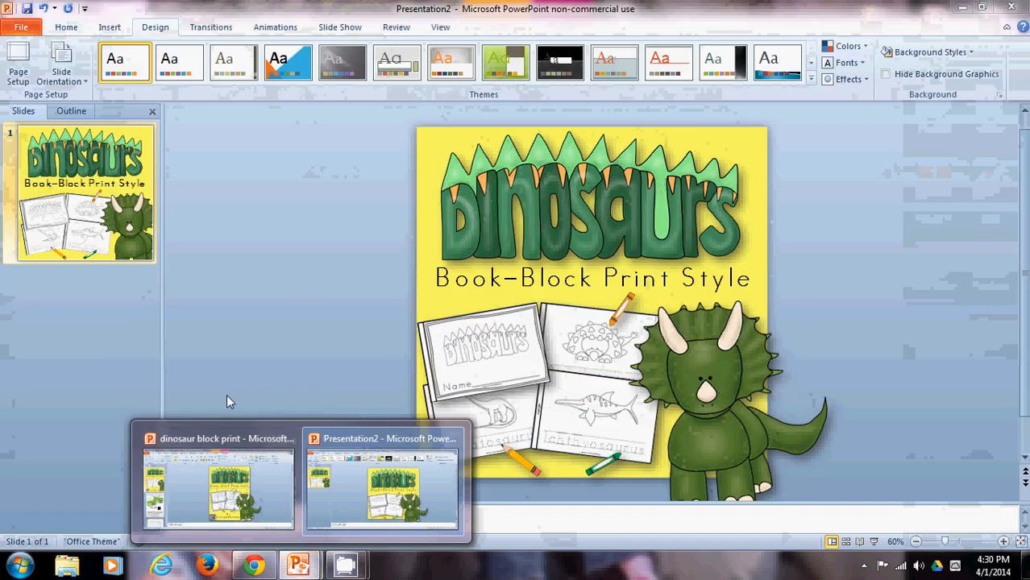
click(239, 491)
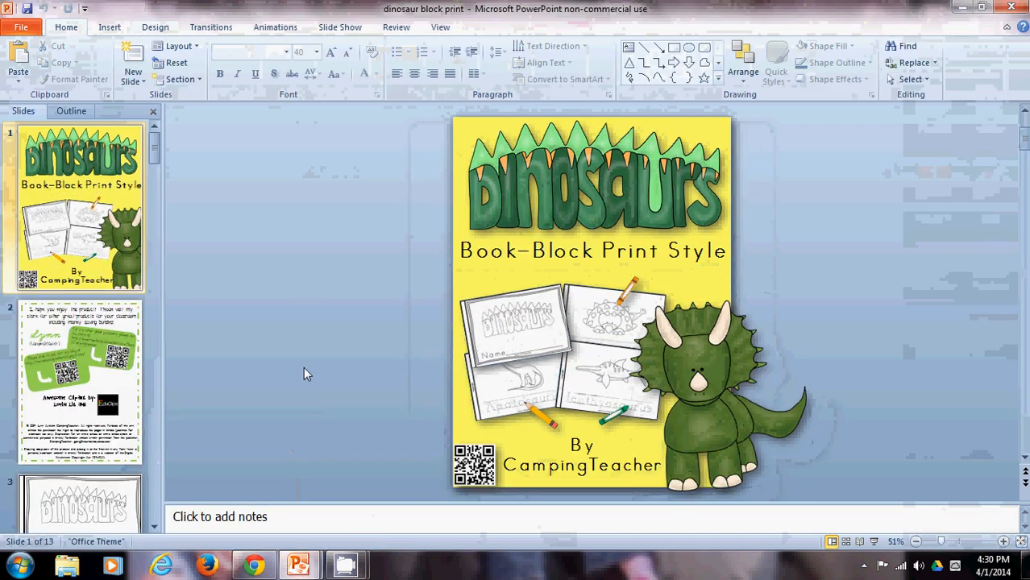
mouse_move(298, 567)
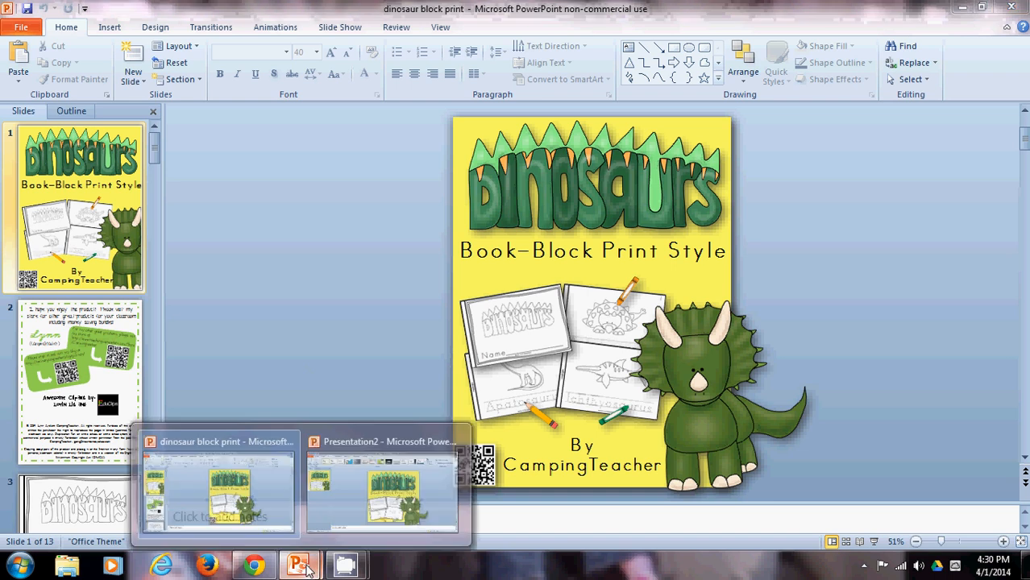
click(366, 502)
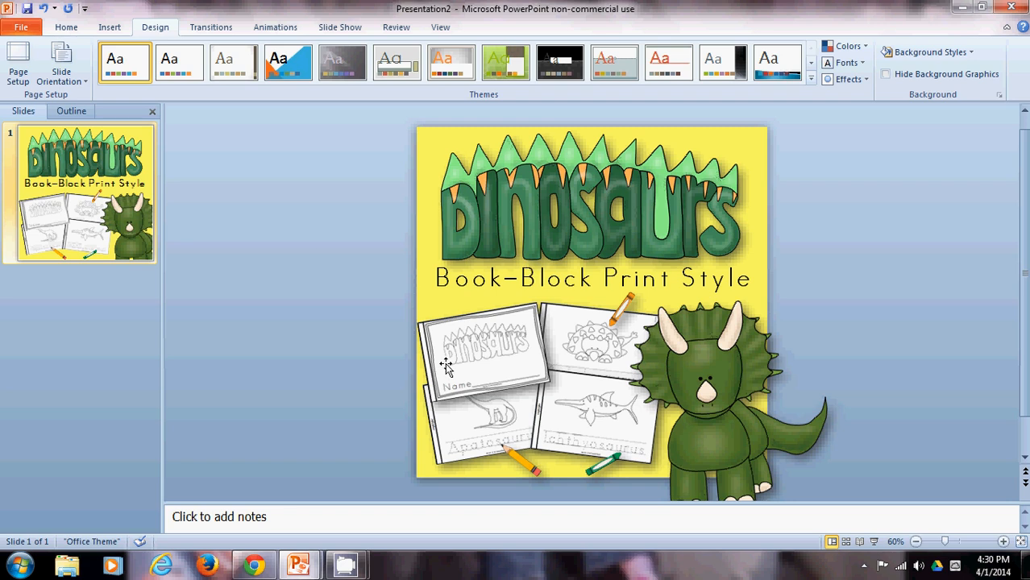
Start saving the square cover as a copy, look through the science folder's file names, and choose JPEG File Interchange Format.
click(22, 28)
click(42, 73)
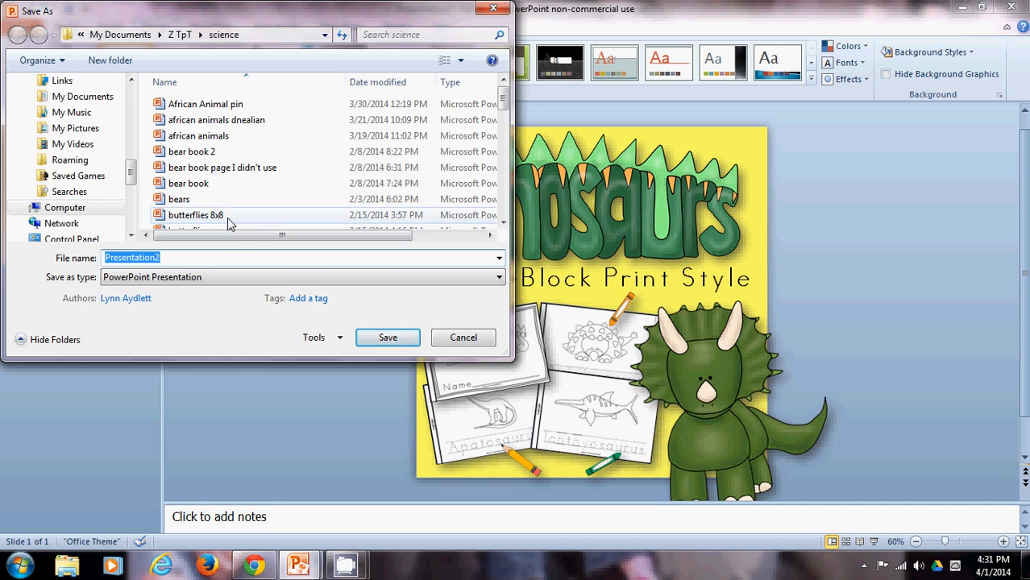
scroll(350, 101, down, 2)
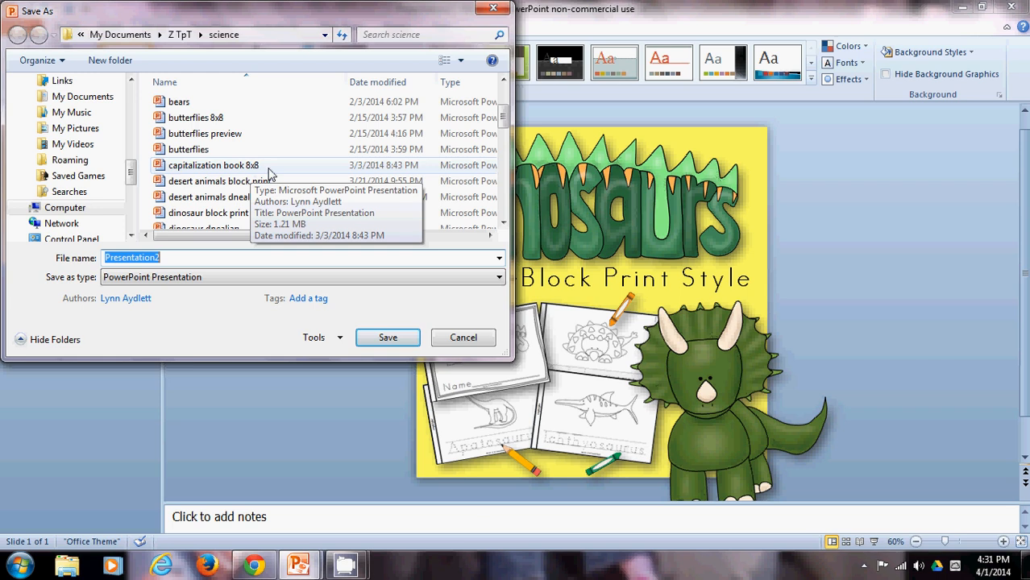
drag(504, 121, 504, 184)
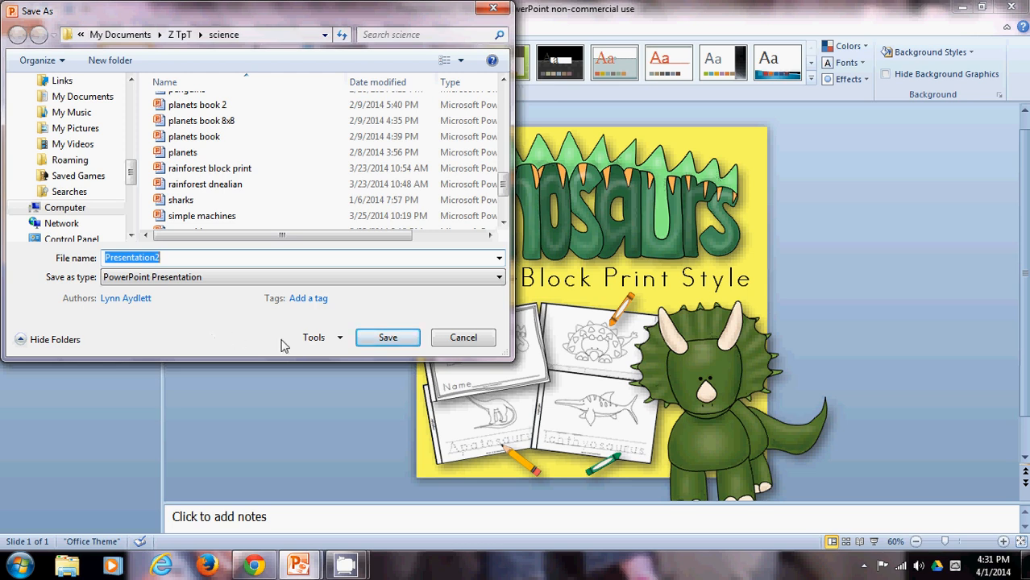
click(198, 278)
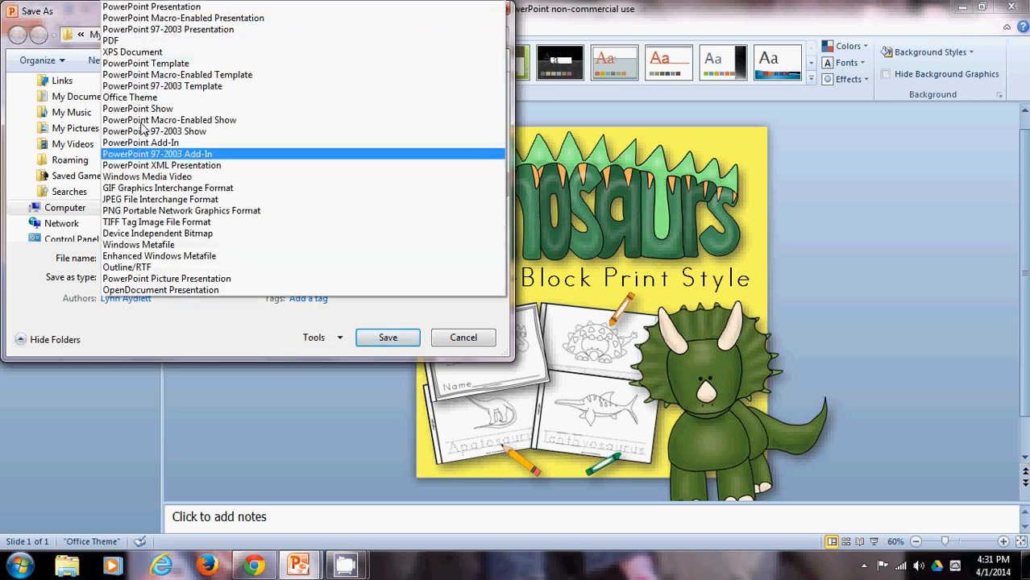
click(138, 201)
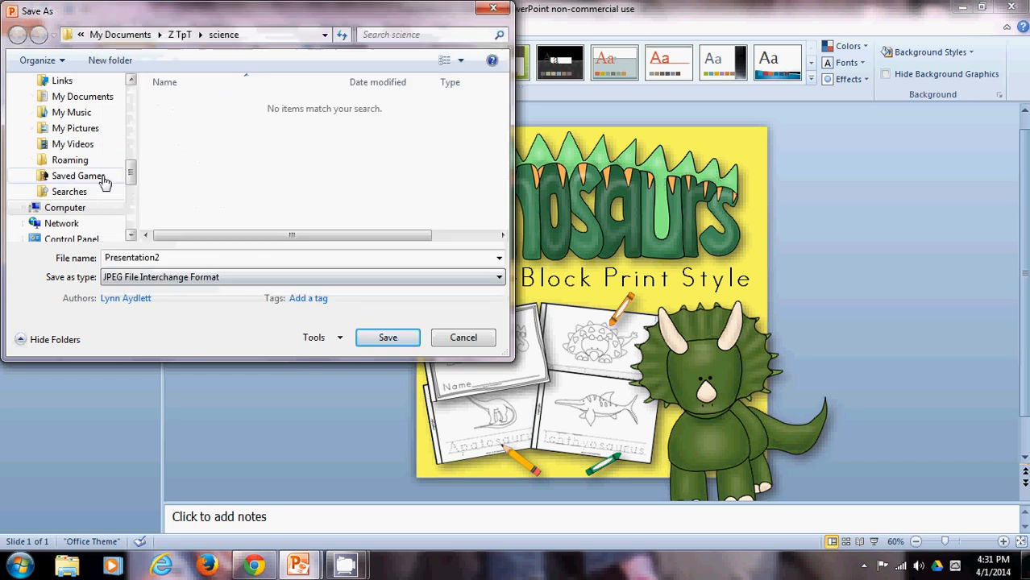
Set the save location to the Pictures library, name the JPEG "dinosaurs book 8x8", and cancel the save.
drag(130, 181, 129, 147)
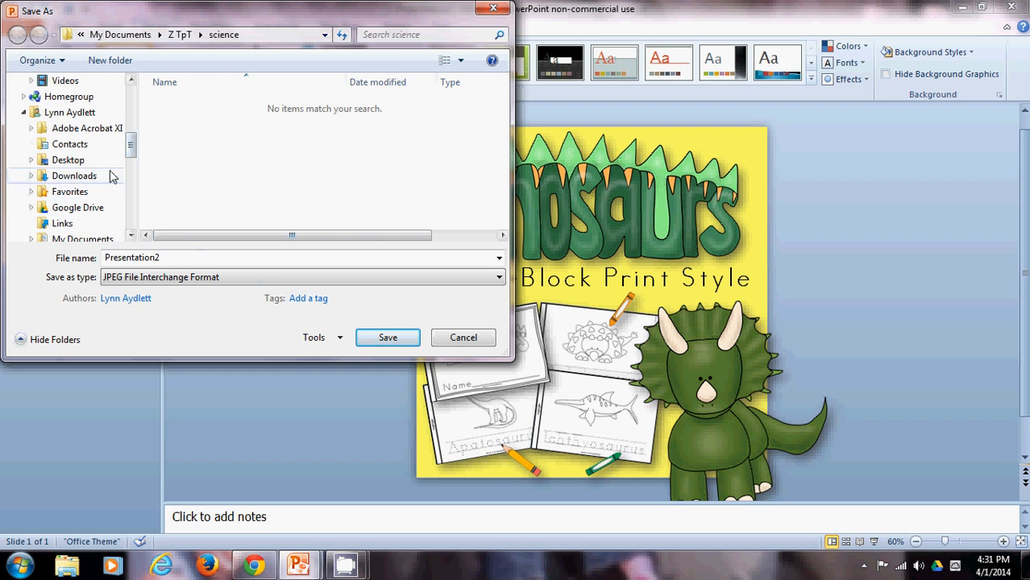
mouse_move(130, 145)
mouse_down()
mouse_move(132, 127)
mouse_move(125, 144)
mouse_up()
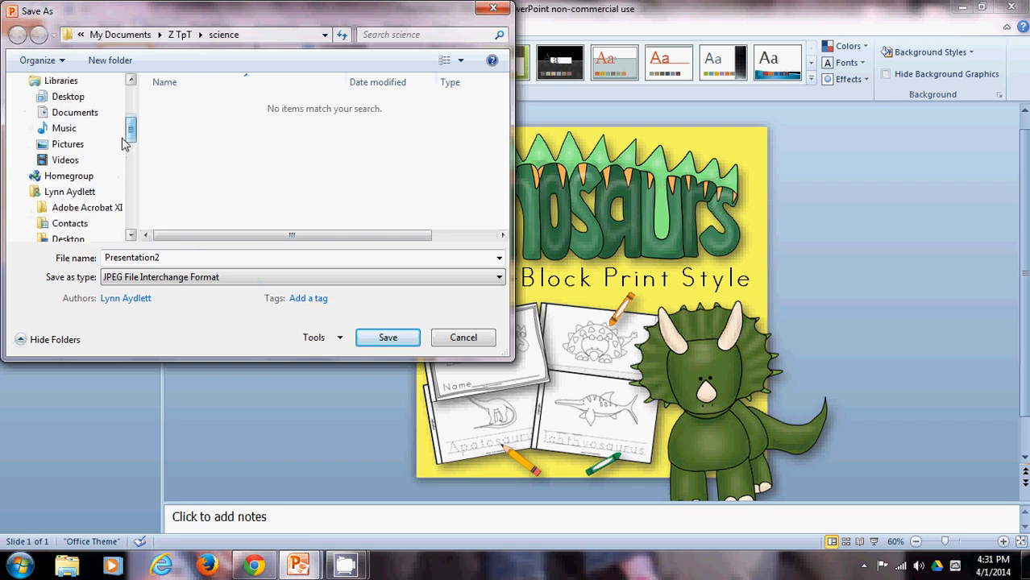
click(76, 144)
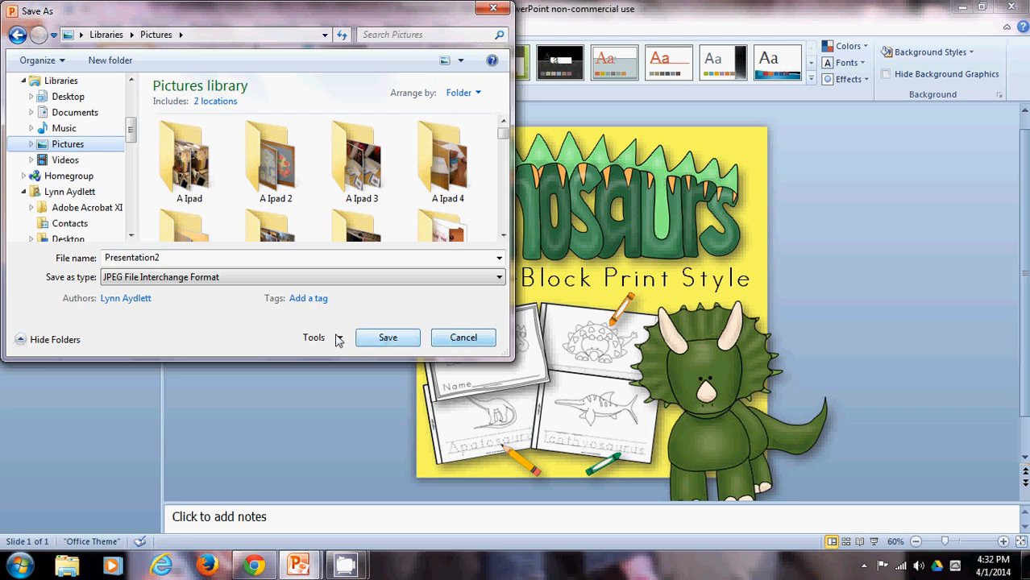
double_click(173, 257)
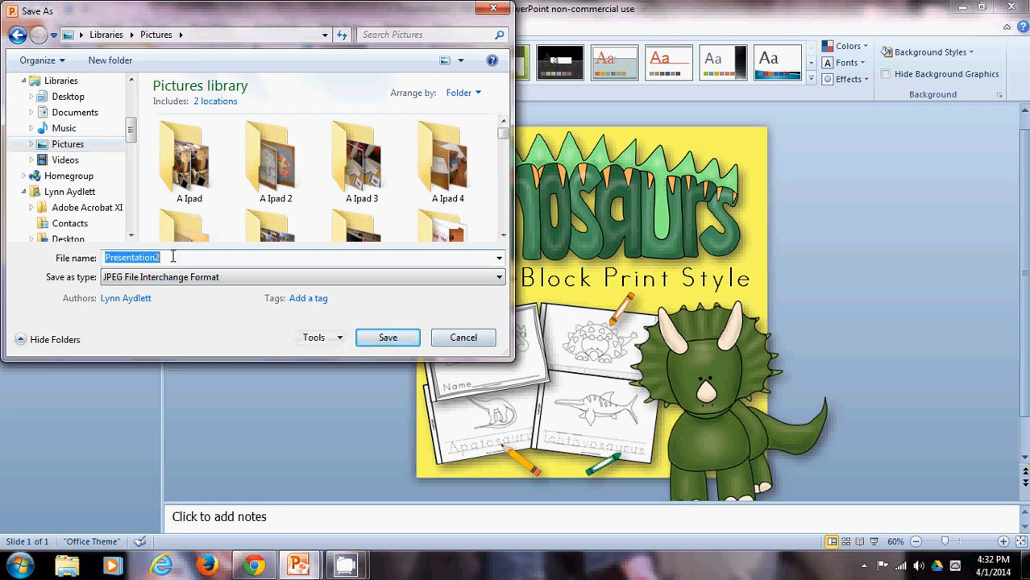
text(dinosaurs)
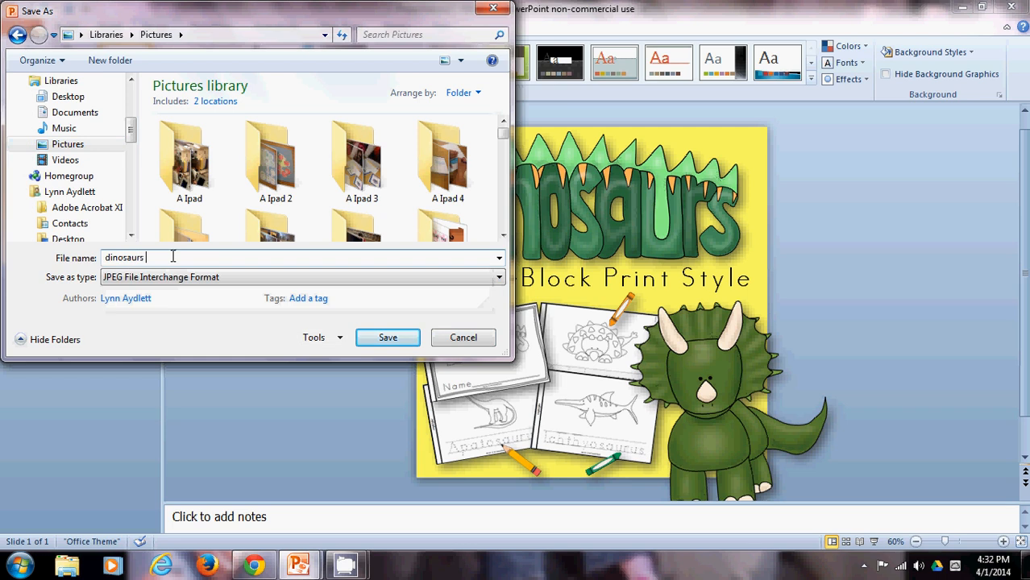
text( book 8x8)
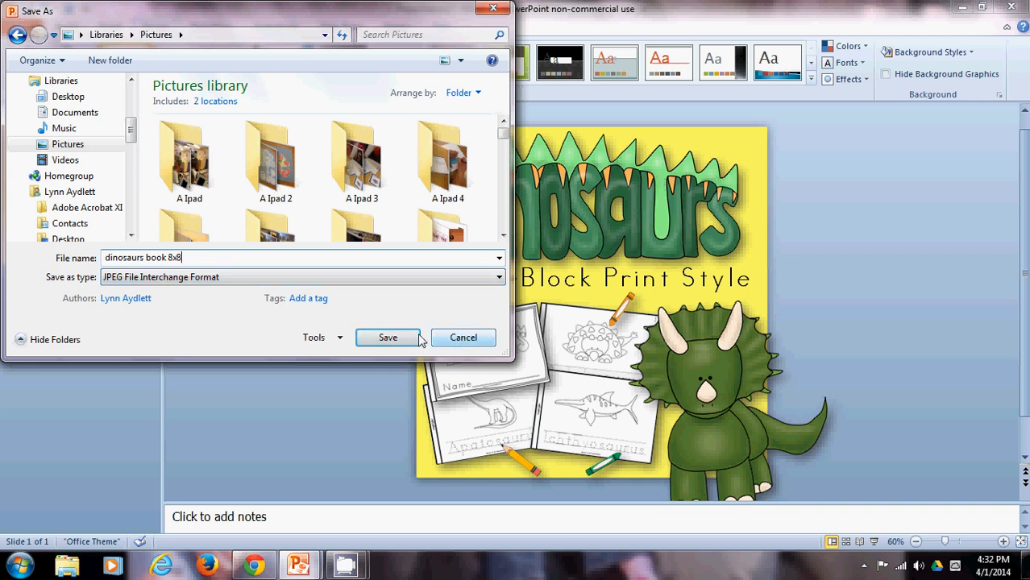
click(460, 340)
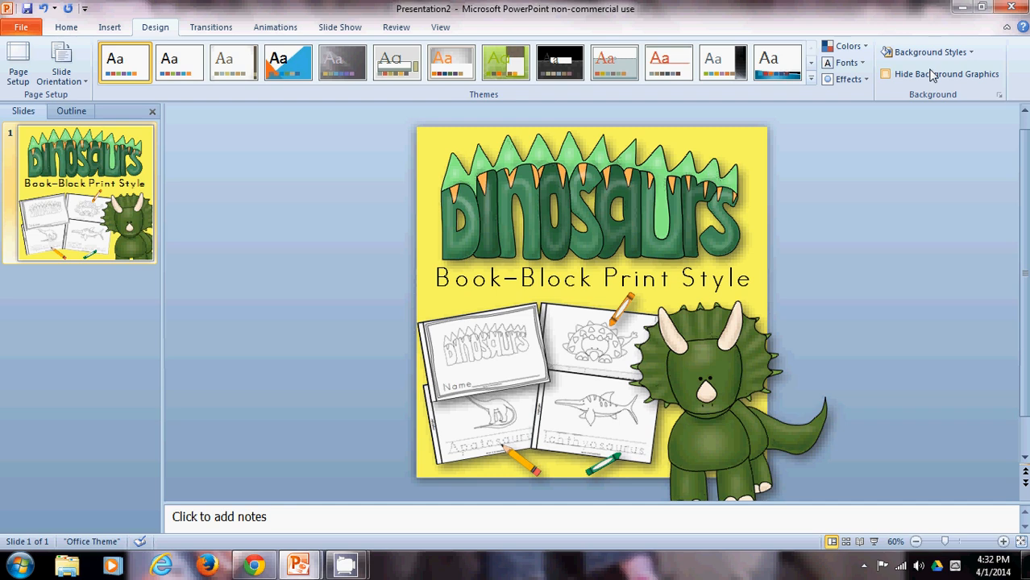
Switch to the dinosaur block print presentation and start saving a copy in JPEG File Interchange Format.
click(961, 8)
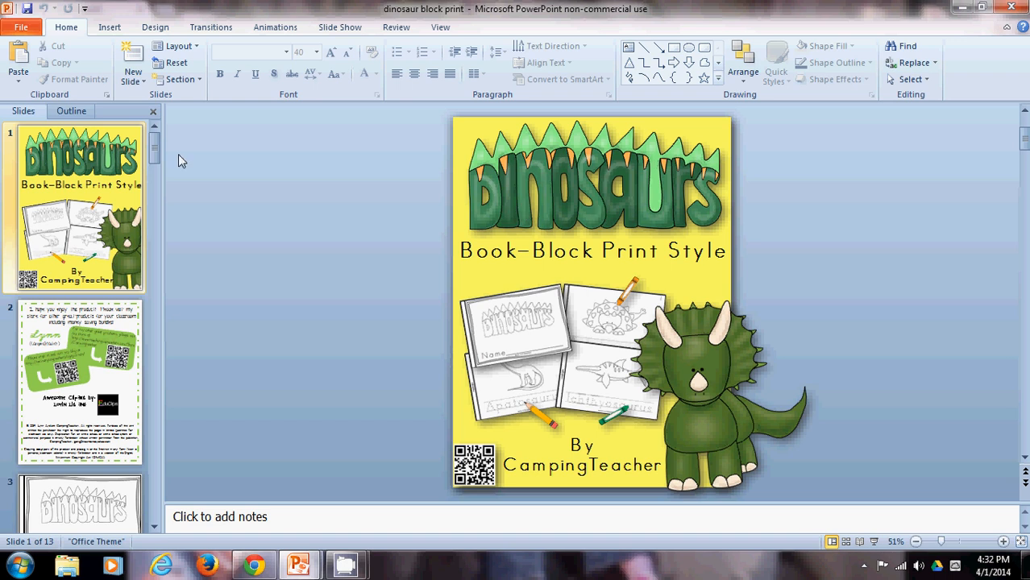
click(32, 30)
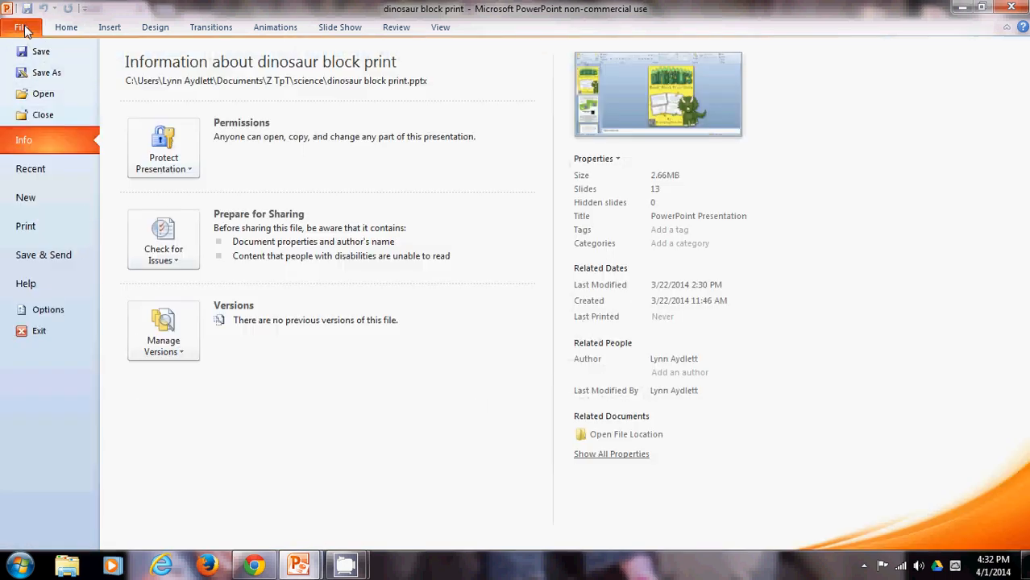
click(47, 74)
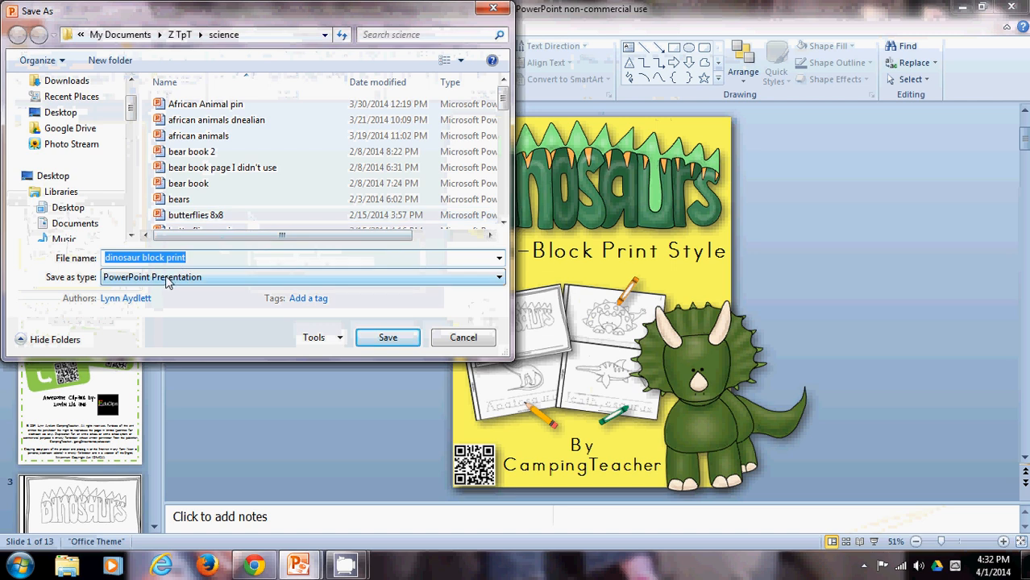
click(166, 279)
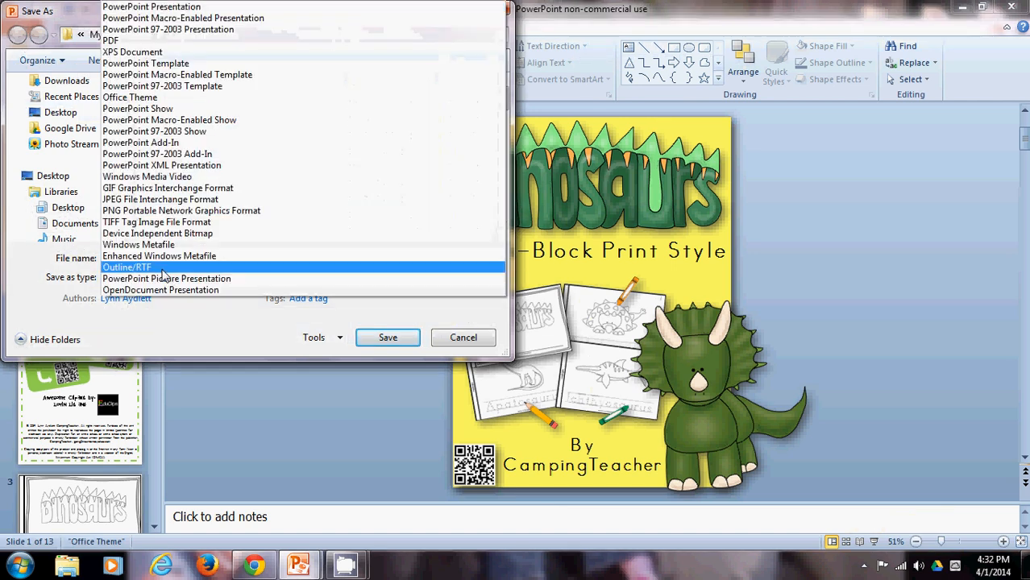
click(130, 200)
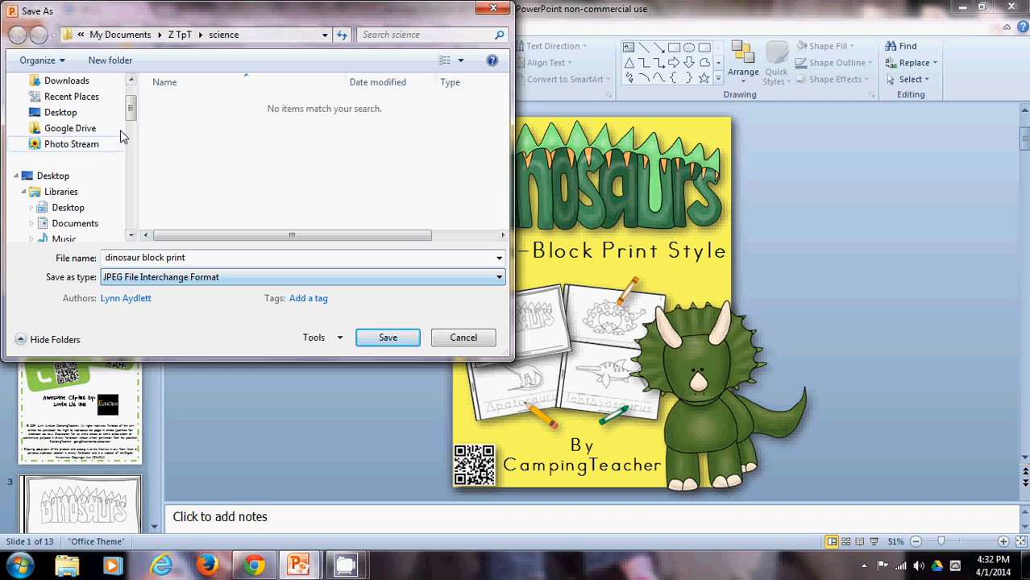
Choose the Pictures library as the JPEG's destination, start the save, and cancel the export when asked which slides to include.
mouse_move(133, 104)
mouse_down()
mouse_move(132, 93)
mouse_move(132, 124)
mouse_up()
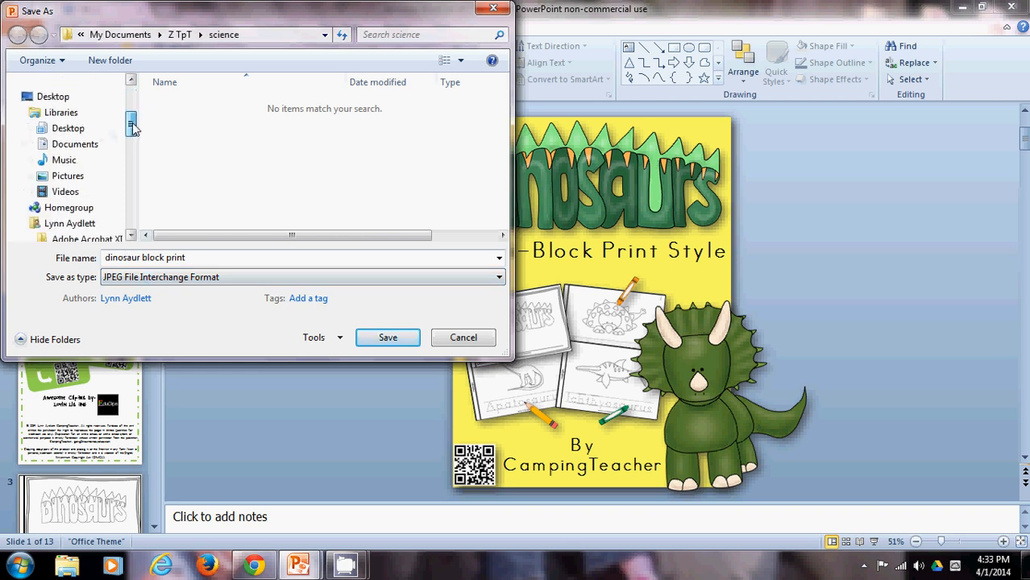
click(73, 176)
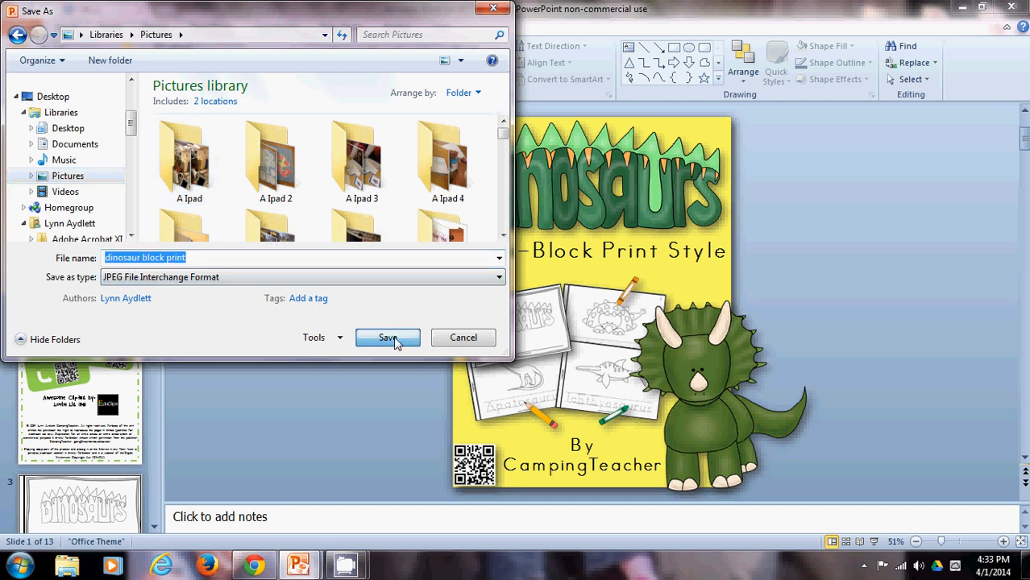
click(386, 339)
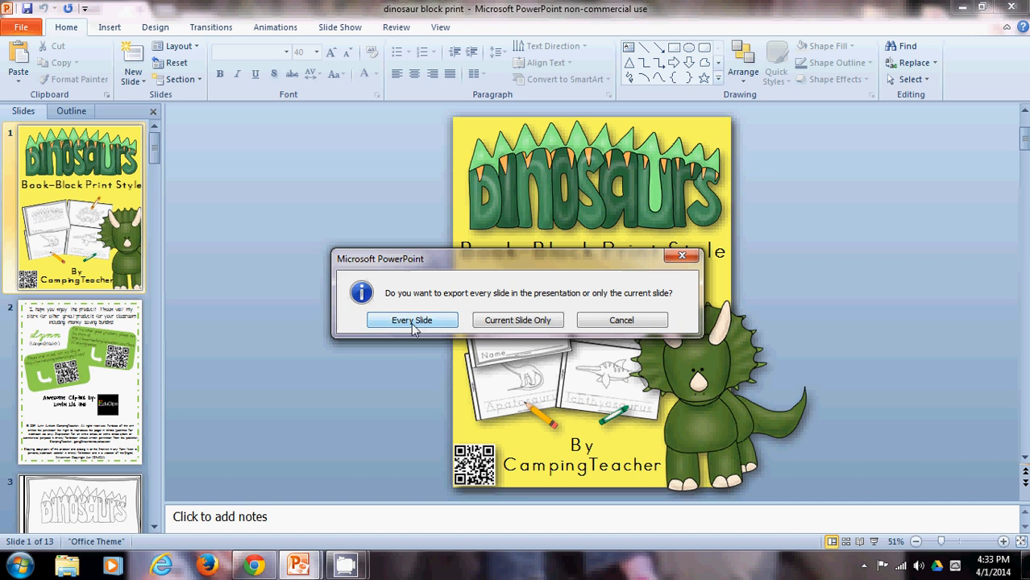
click(622, 320)
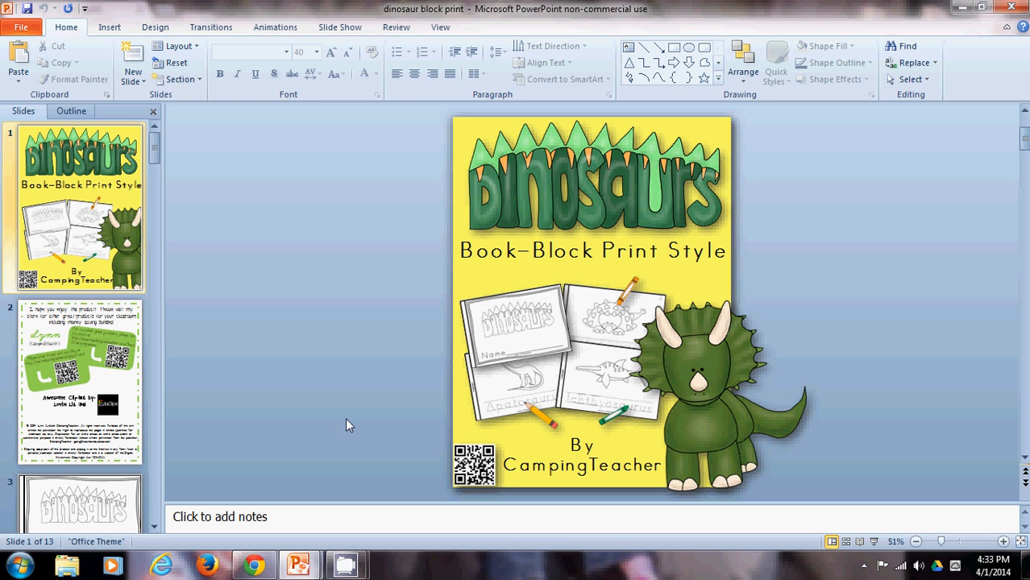
Switch to the TeachersPayTeachers dashboard in Chrome, start adding a new product, and choose to upload your own thumbnail images.
click(255, 567)
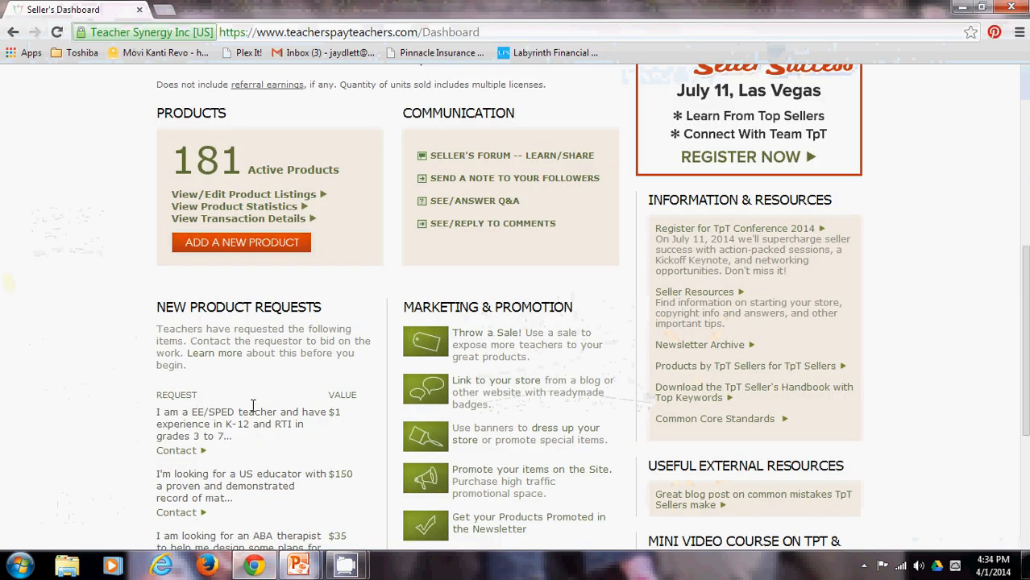
click(228, 245)
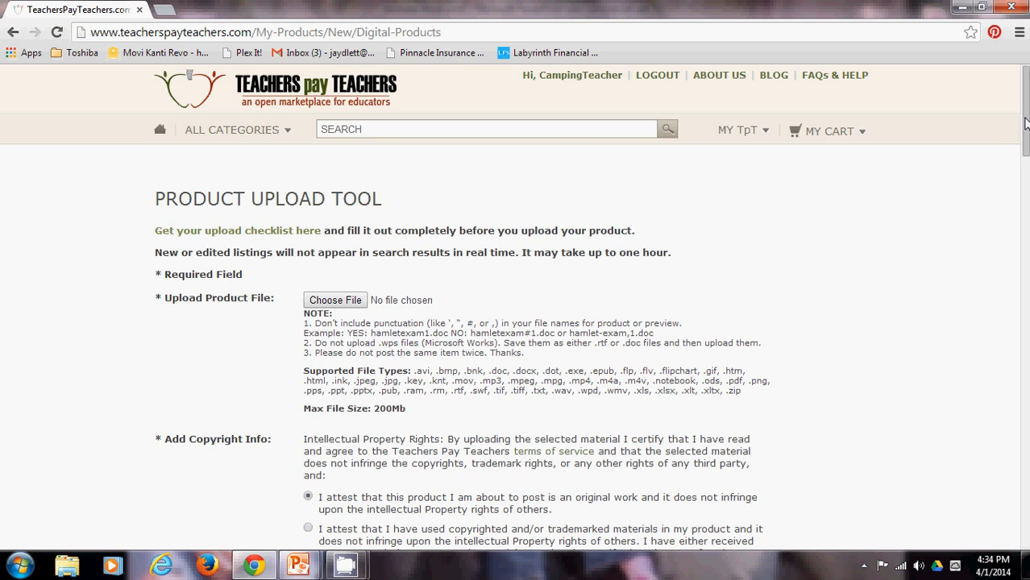
drag(1025, 121, 1025, 234)
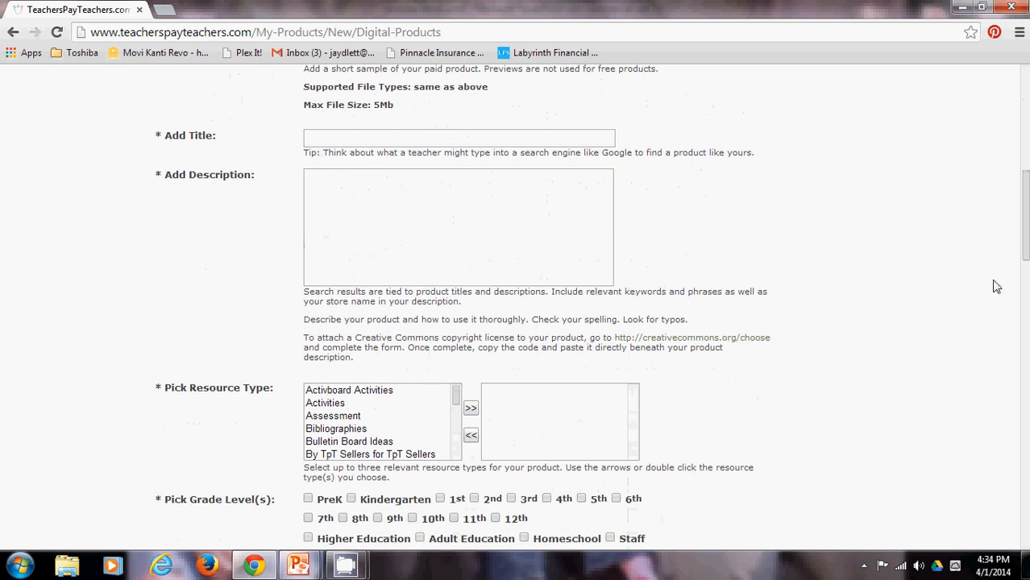
scroll(586, 307, down, 15)
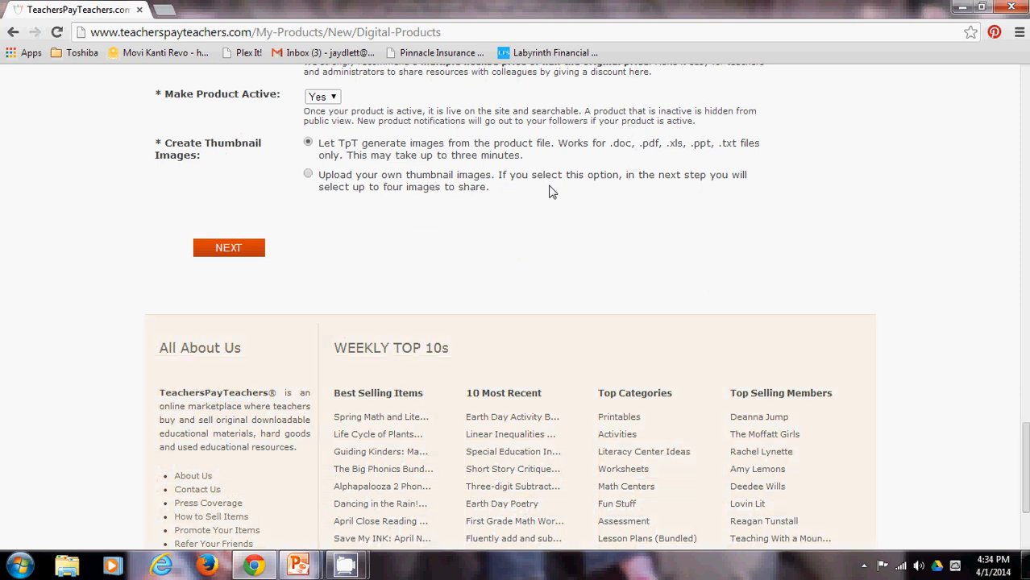
click(307, 175)
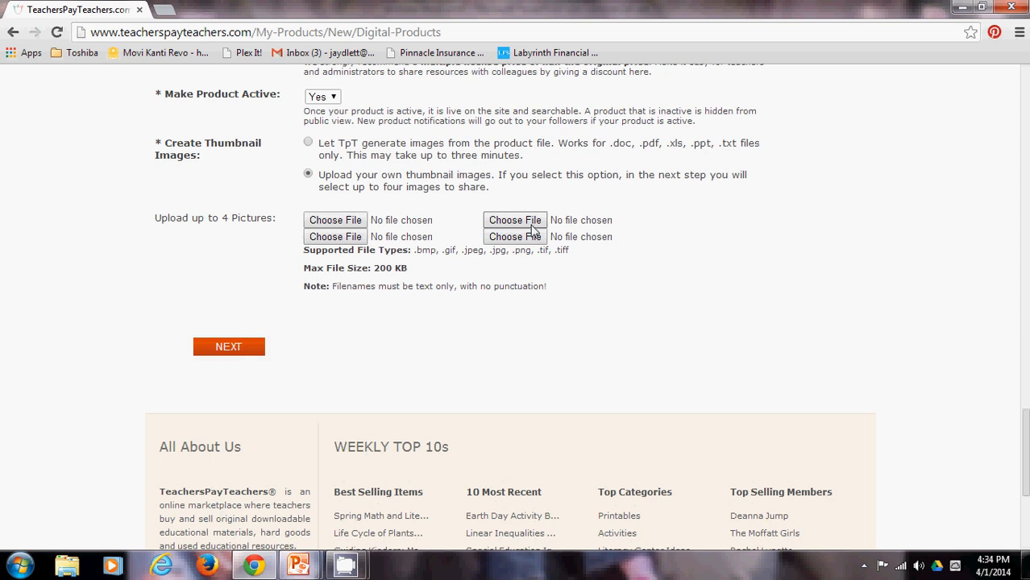
Attach "dinosaurs block print 8x8" from the "Z TpT 8x8 covers and previews" folder as the first thumbnail picture.
click(346, 225)
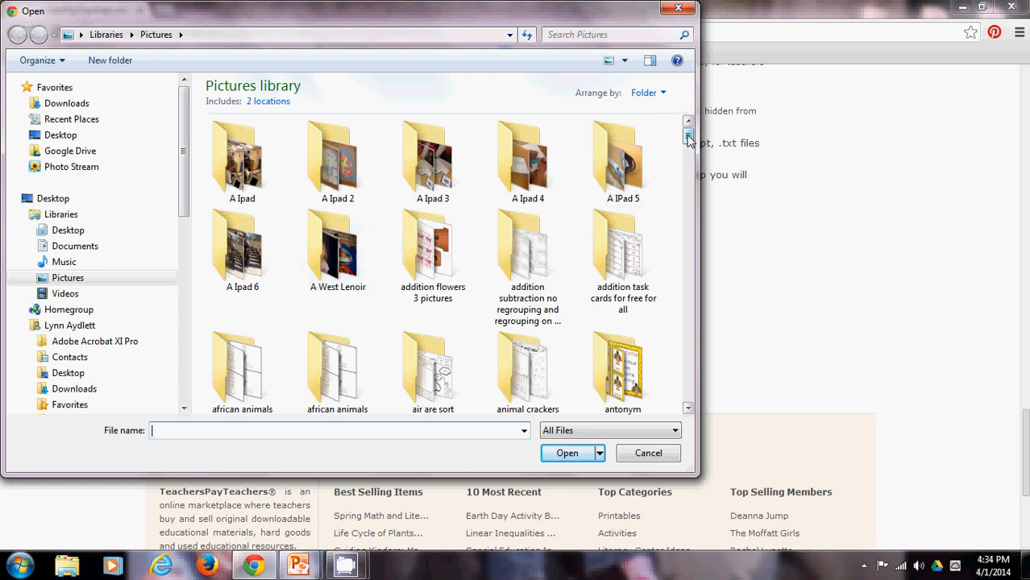
drag(689, 139, 709, 364)
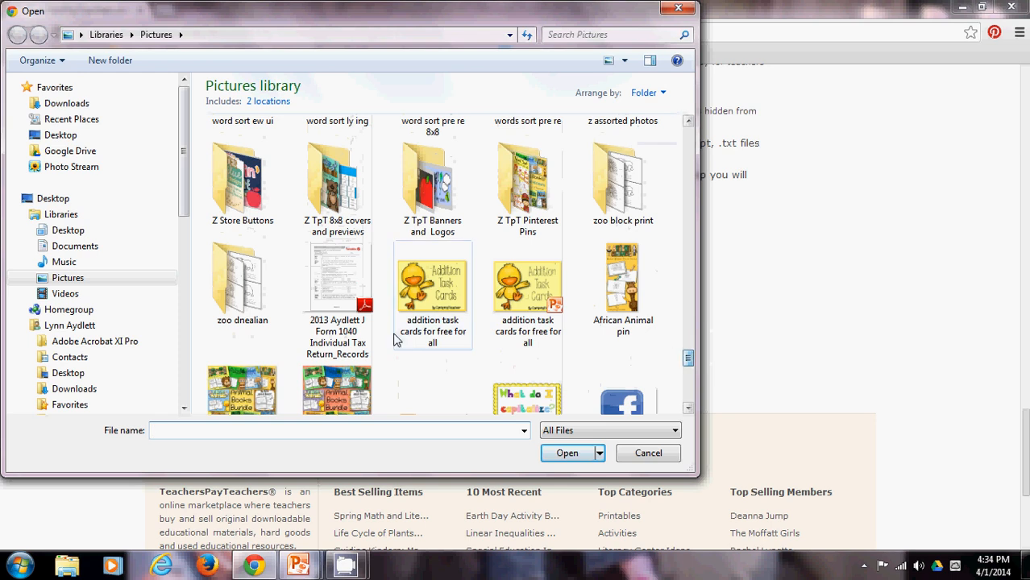
double_click(338, 192)
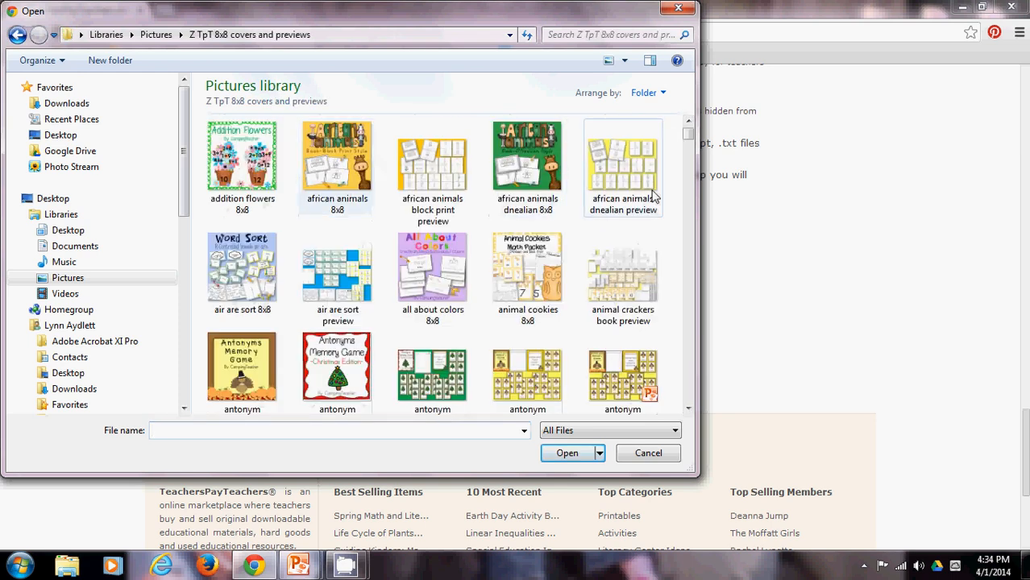
drag(687, 132, 699, 196)
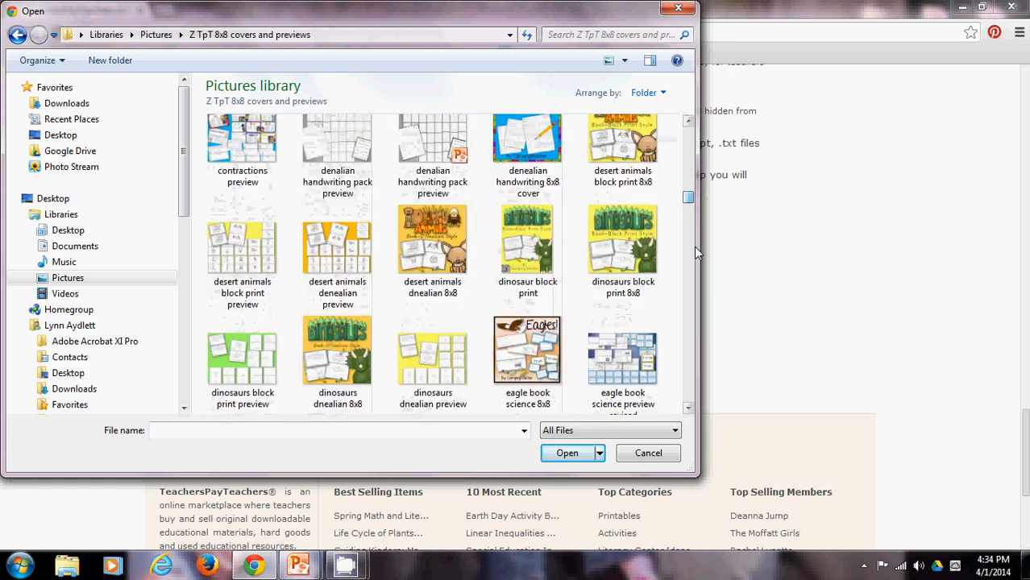
click(612, 257)
click(567, 453)
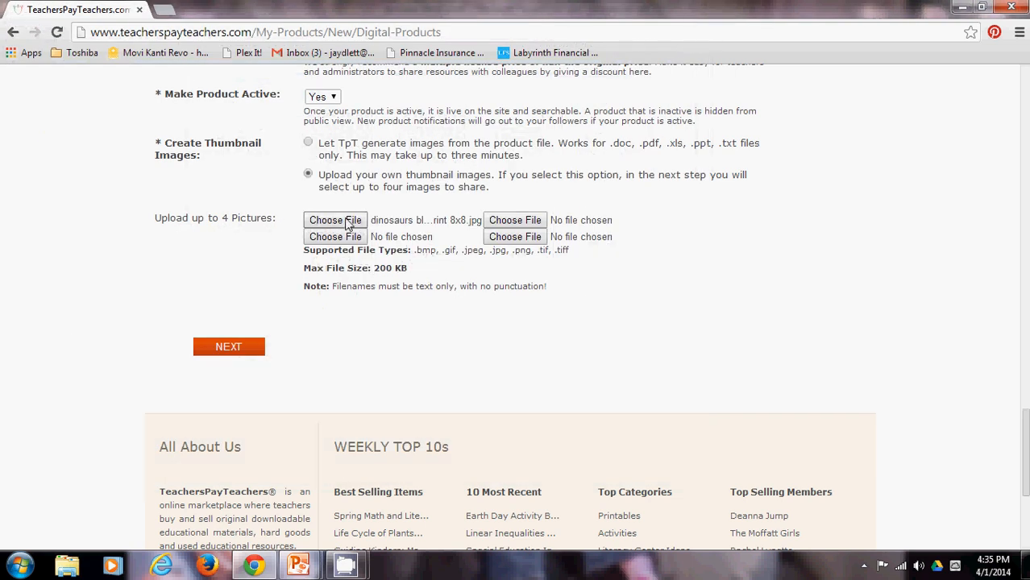
Attach Slide3 from the "dinosaur block print" folder in the Pictures library as the second thumbnail picture.
click(534, 223)
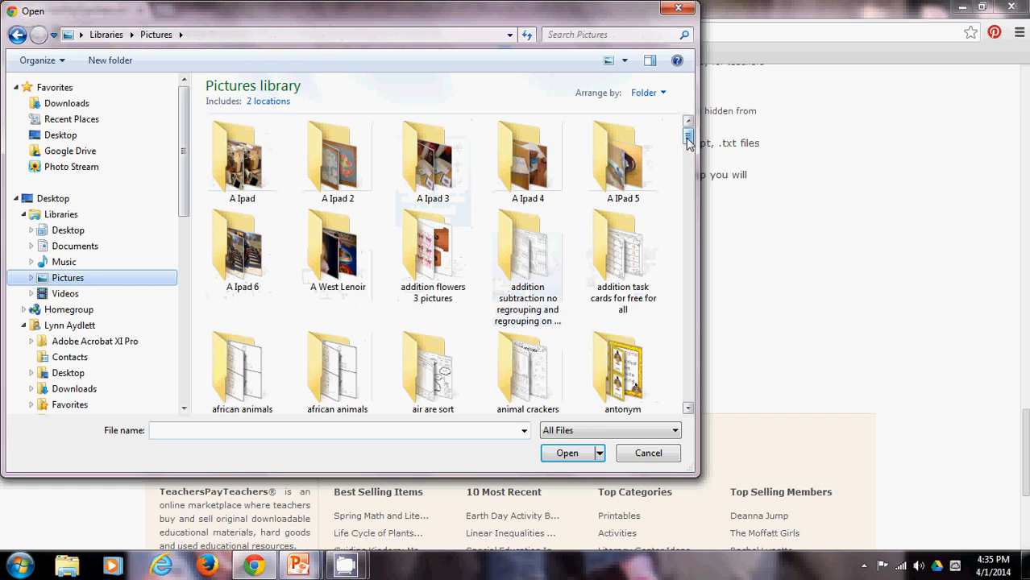
drag(689, 140, 695, 187)
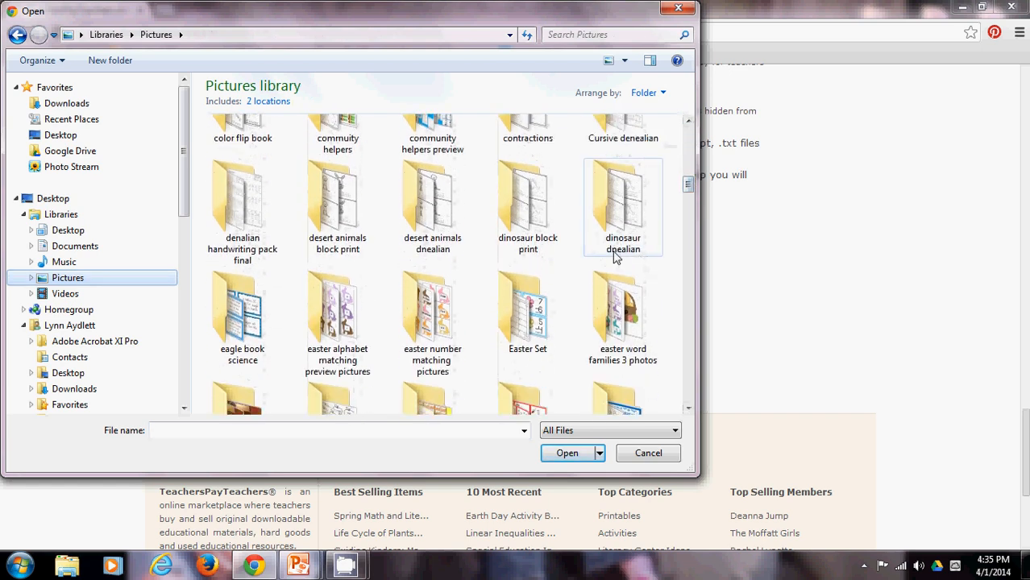
click(536, 243)
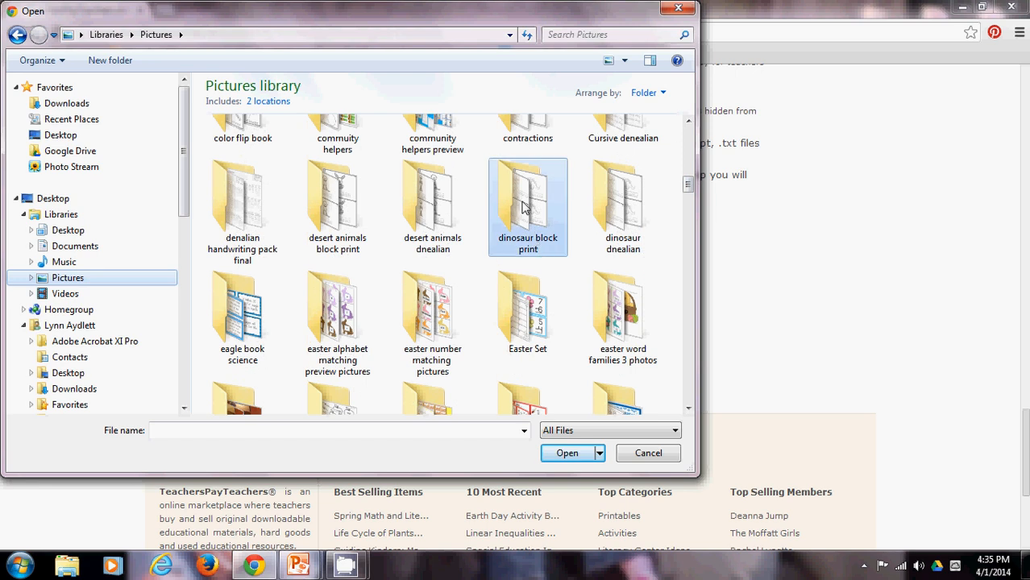
click(570, 453)
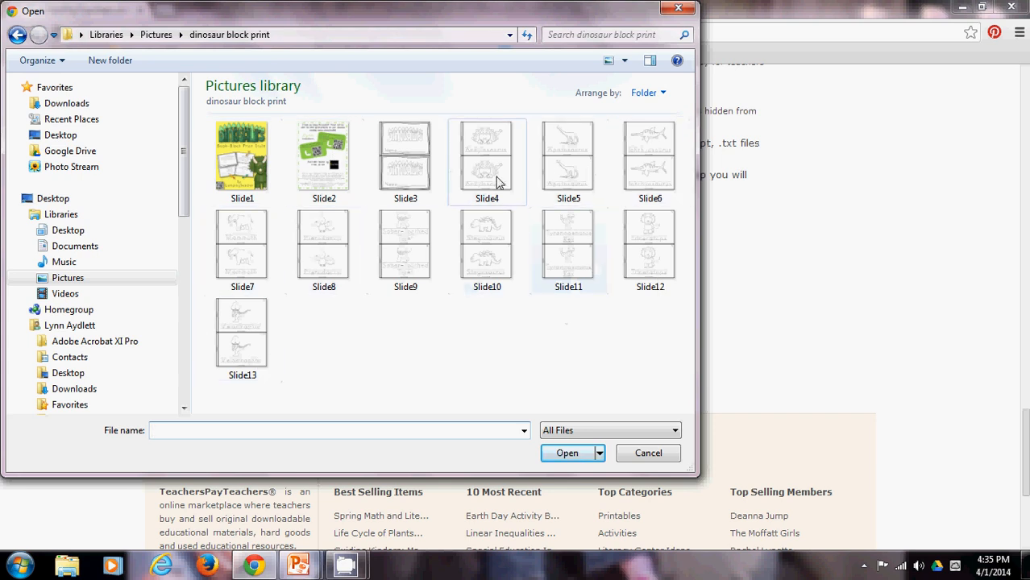
click(396, 156)
click(573, 453)
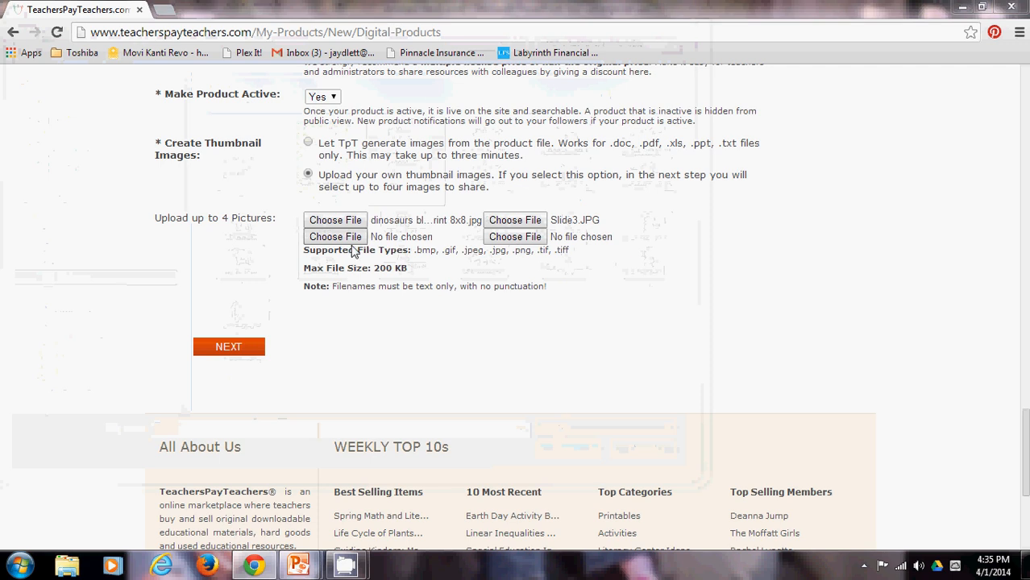
Attach Slide10 as the third thumbnail picture and Slide13 as the fourth, both from the "dinosaur block print" folder.
click(449, 274)
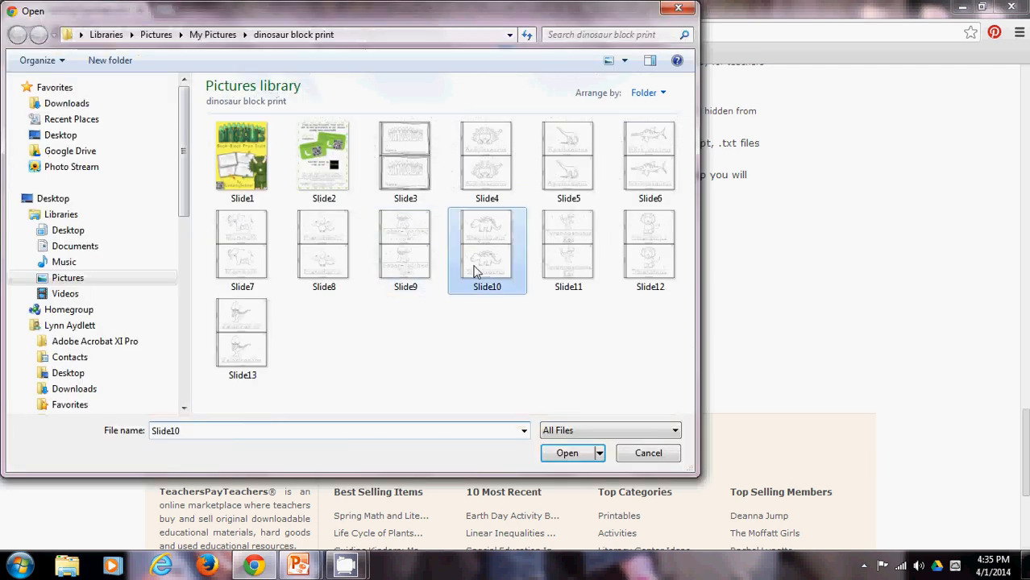
click(577, 453)
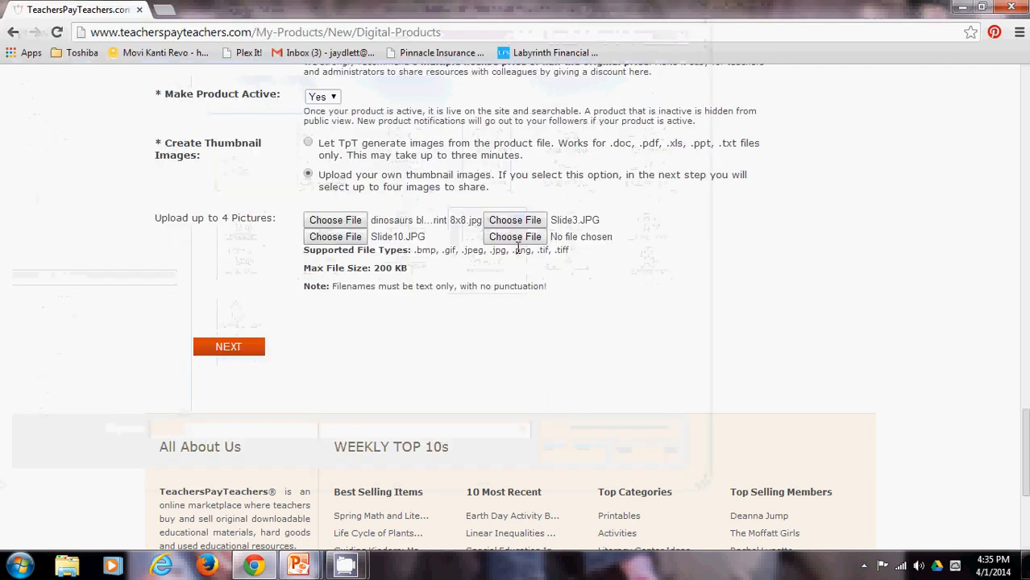
click(514, 241)
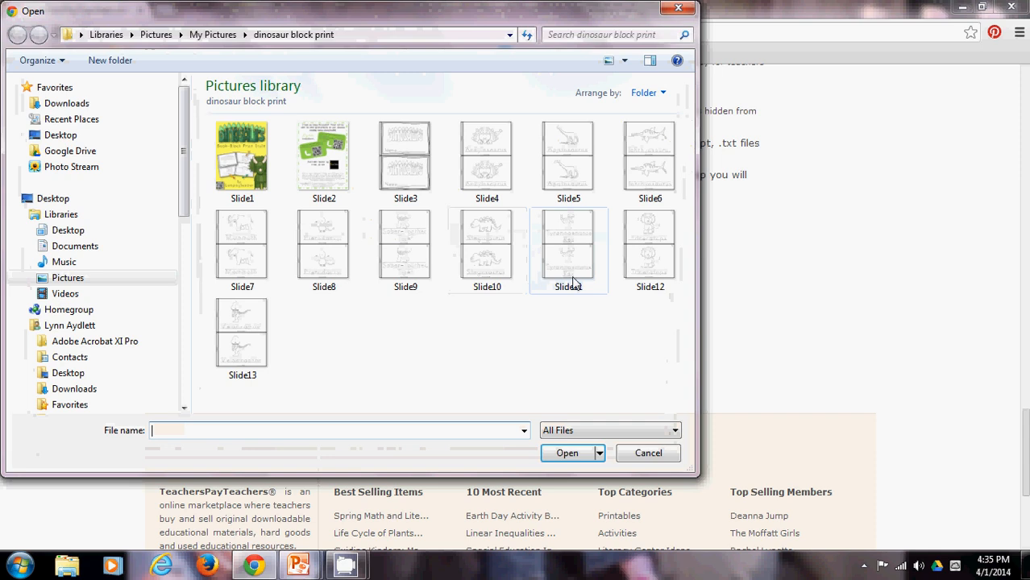
click(242, 341)
click(568, 455)
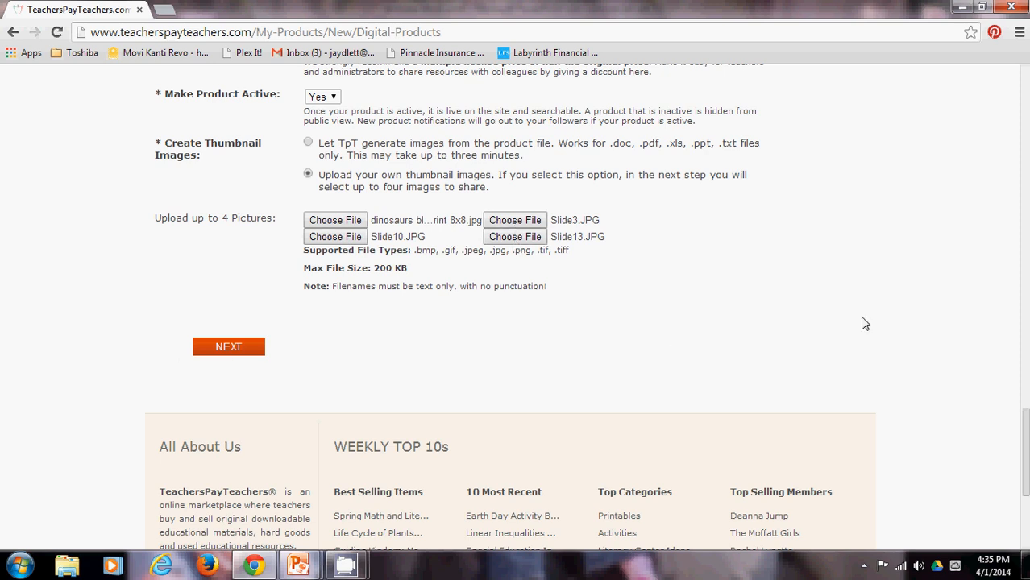
Leave the product upload form and browse the TeachersPayTeachers catalog by sellers.
drag(1022, 441, 1016, 96)
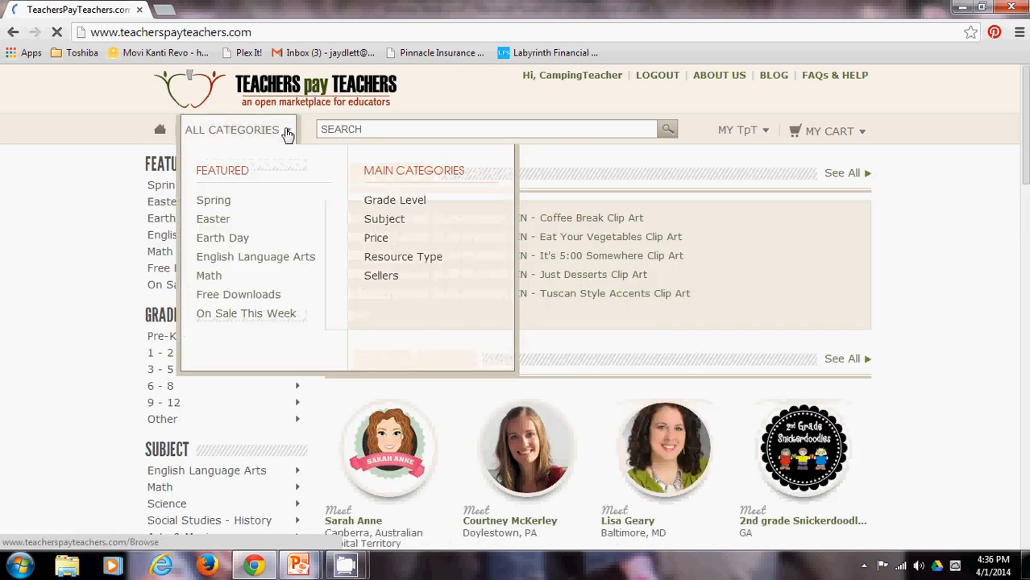
click(286, 131)
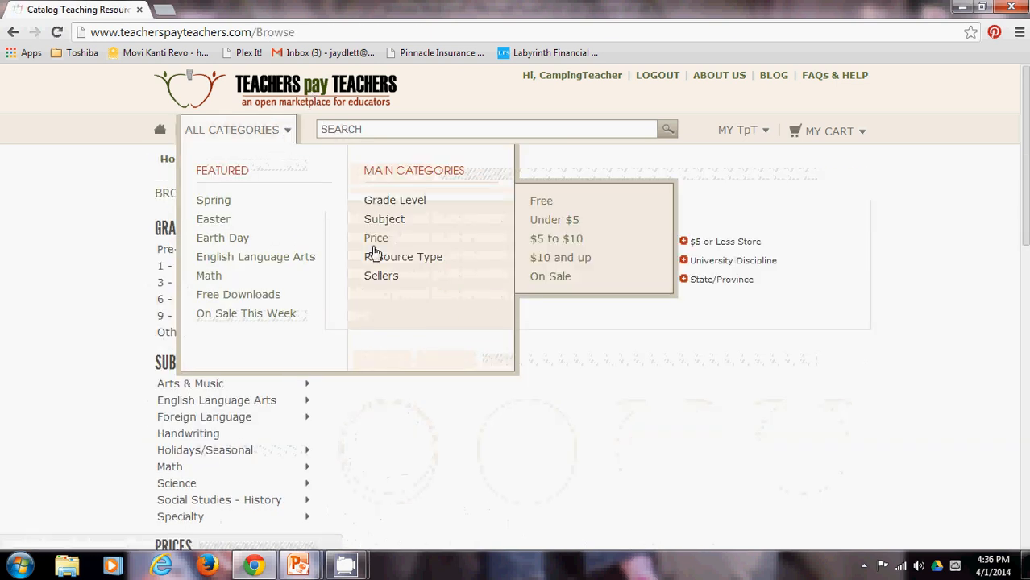
click(390, 280)
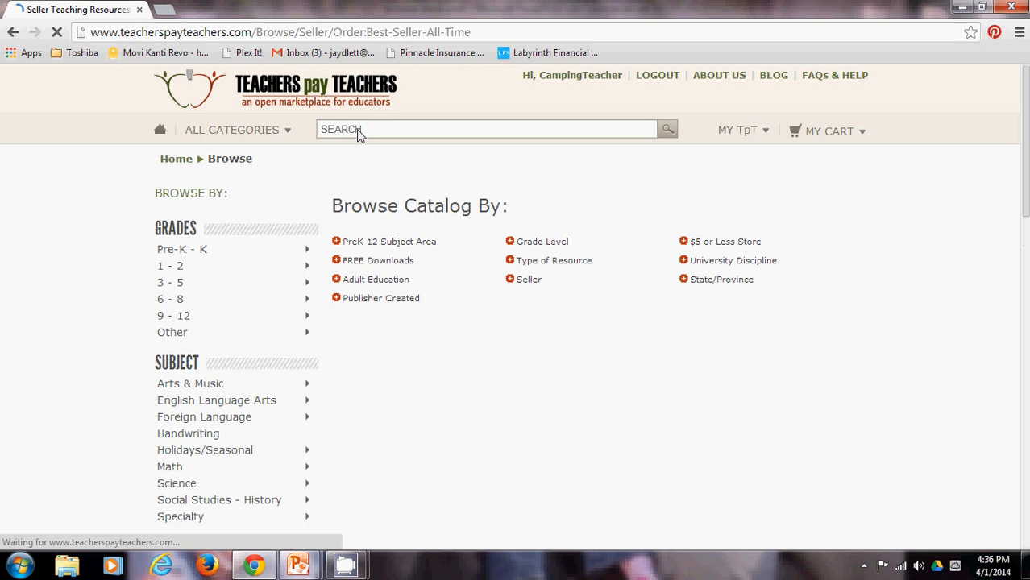
Search the sellers for "campingteacher", open the CampingTeacher store, and look through its featured items and product covers.
click(358, 131)
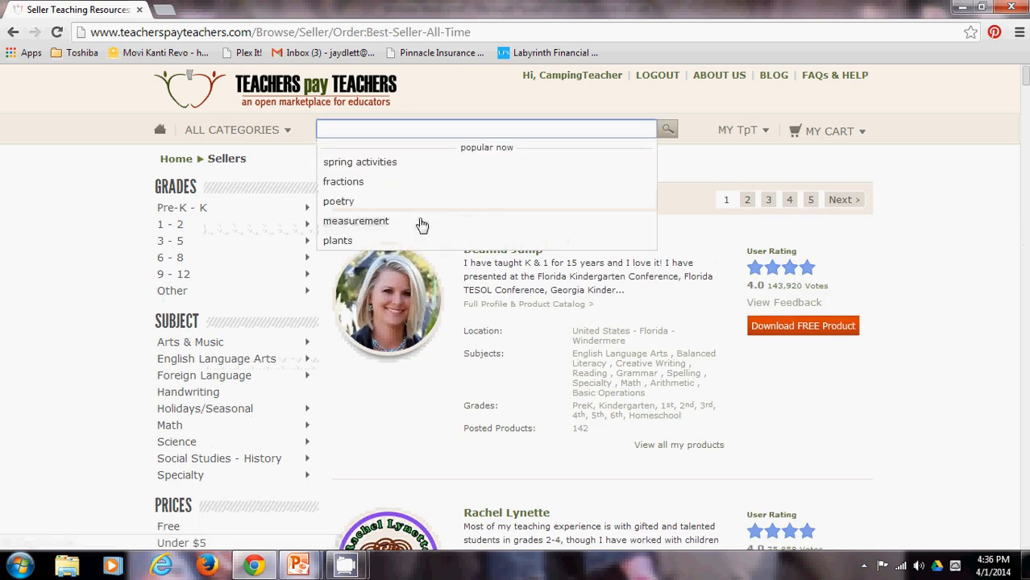
text(campingteacher)
click(421, 224)
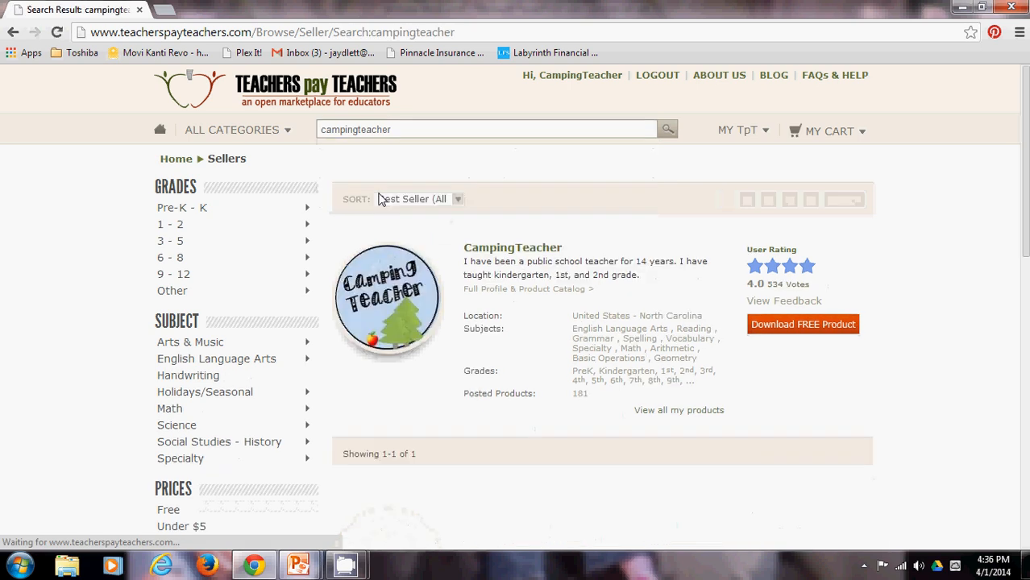
click(505, 250)
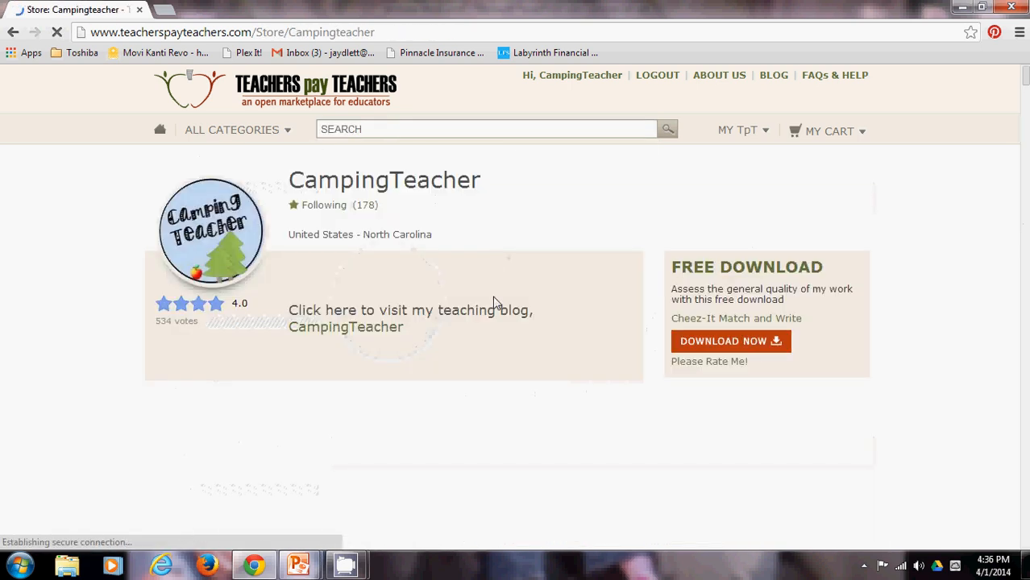
scroll(495, 298, down, 6)
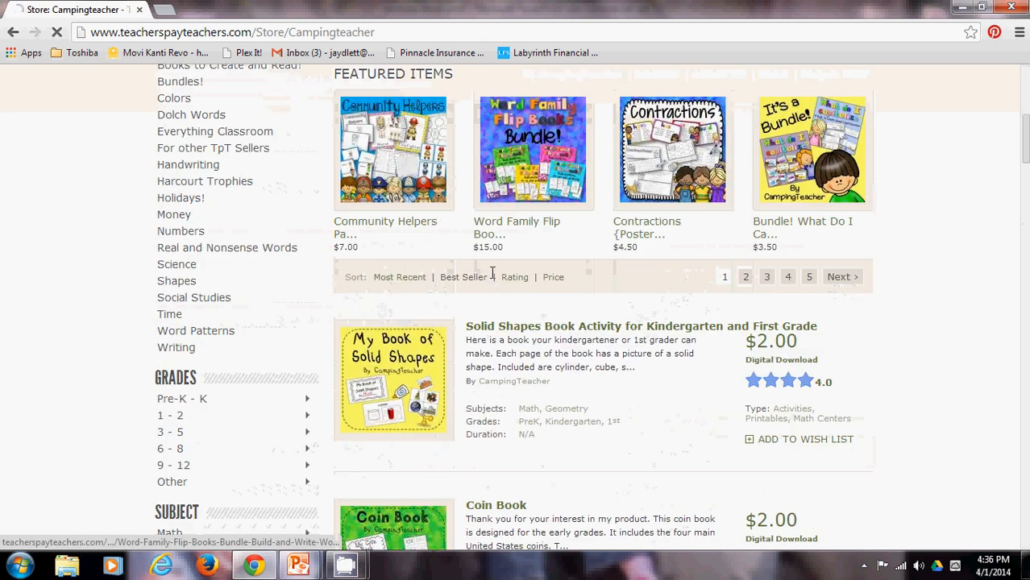
Sort the CampingTeacher store's products by most recent and open the D'Nealian Style Animal Books Bundle.
click(405, 276)
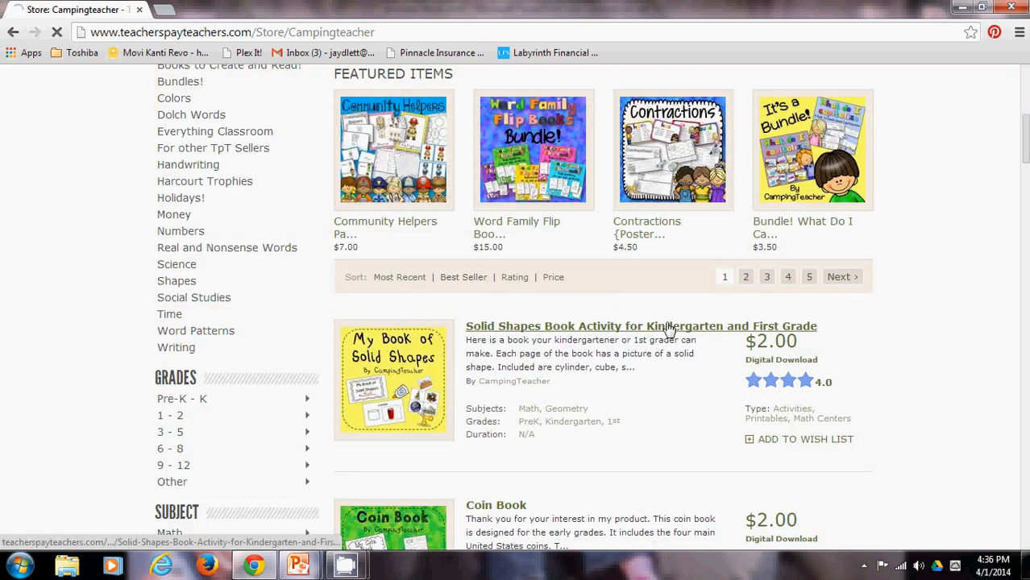
scroll(660, 318, down, 7)
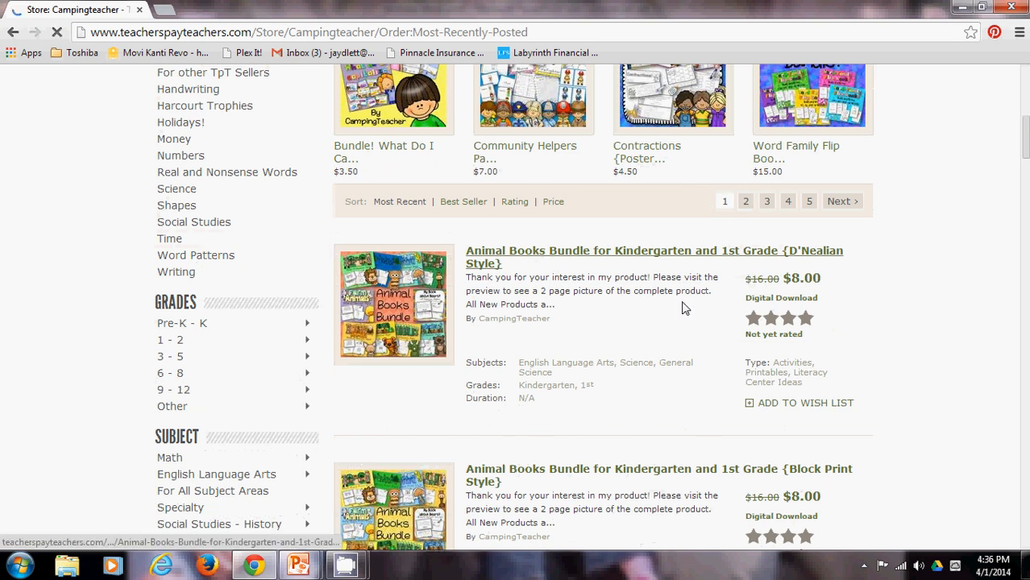
click(536, 256)
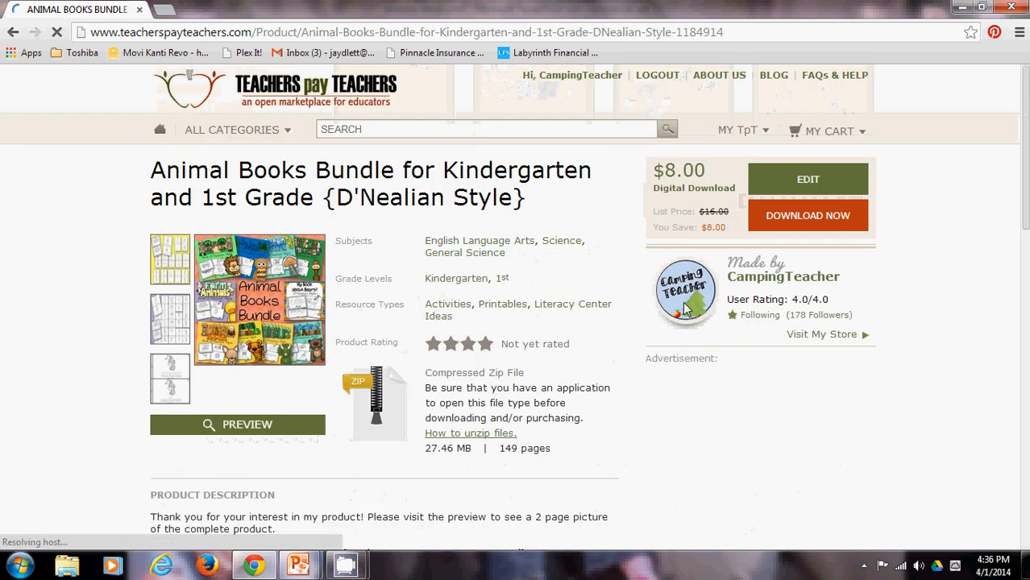
Examine enlarged previews of the Animal Books Bundle's main cover and its smaller thumbnail pictures.
scroll(606, 317, down, 1)
mouse_move(250, 208)
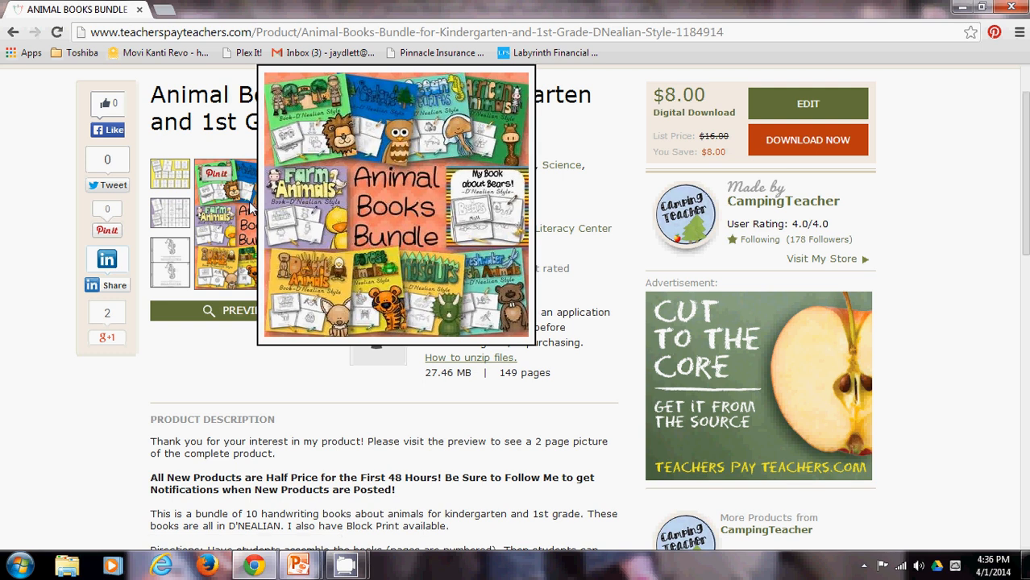
mouse_move(171, 179)
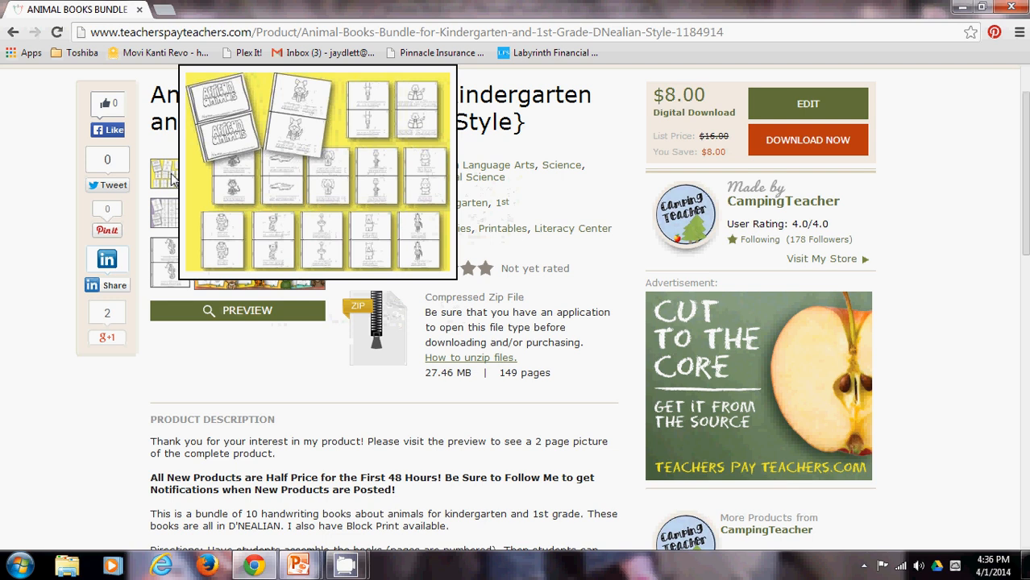
mouse_move(170, 218)
mouse_move(170, 257)
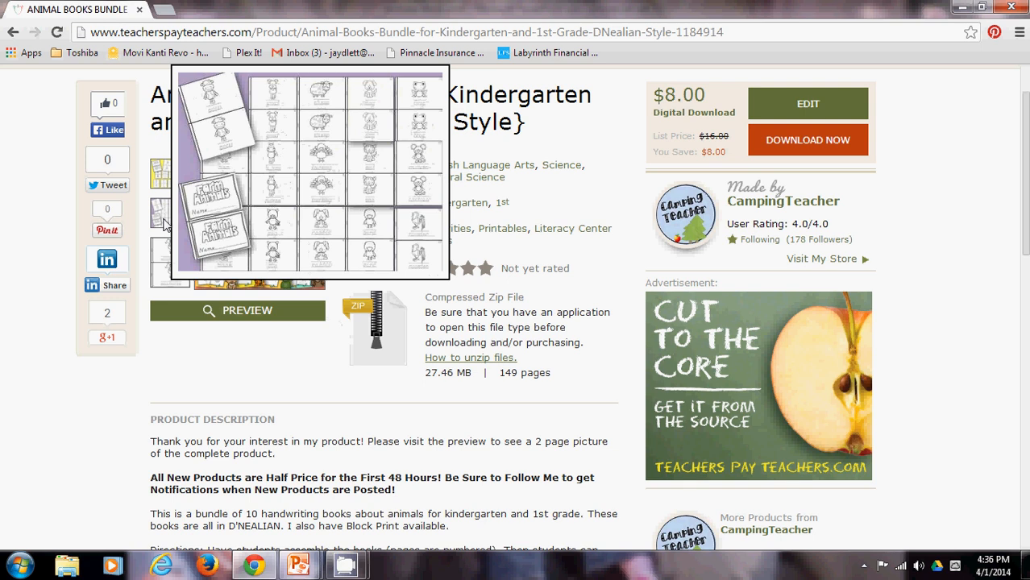
mouse_move(265, 230)
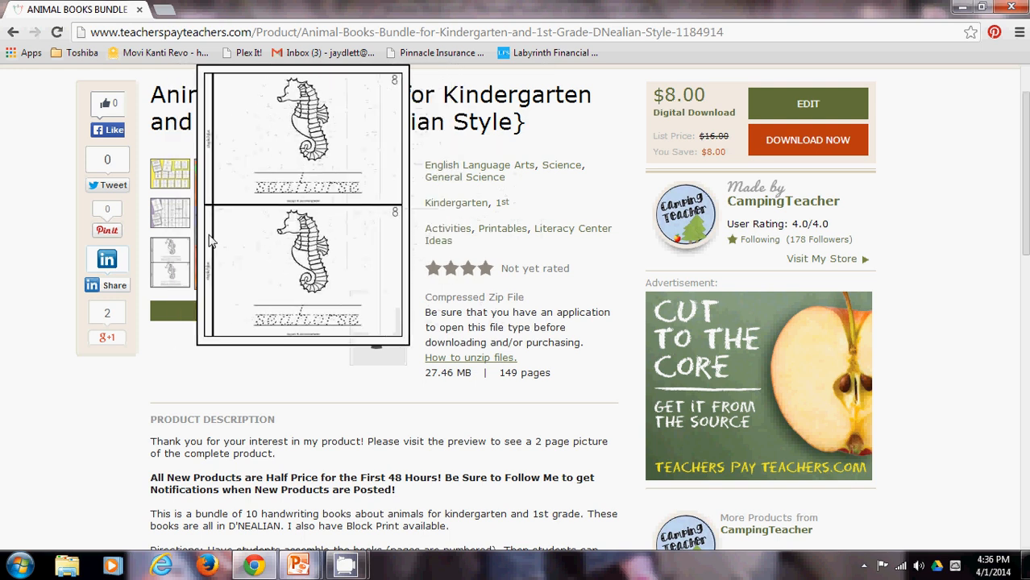
Return to the CampingTeacher store and look through the covers of its most recently posted products down to the end of the first page.
click(13, 32)
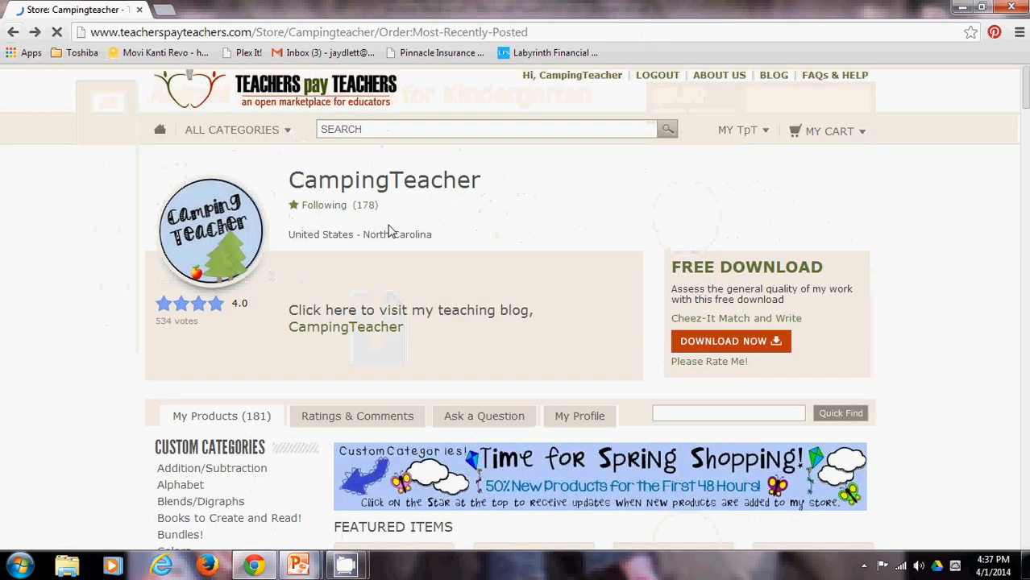
scroll(481, 241, down, 10)
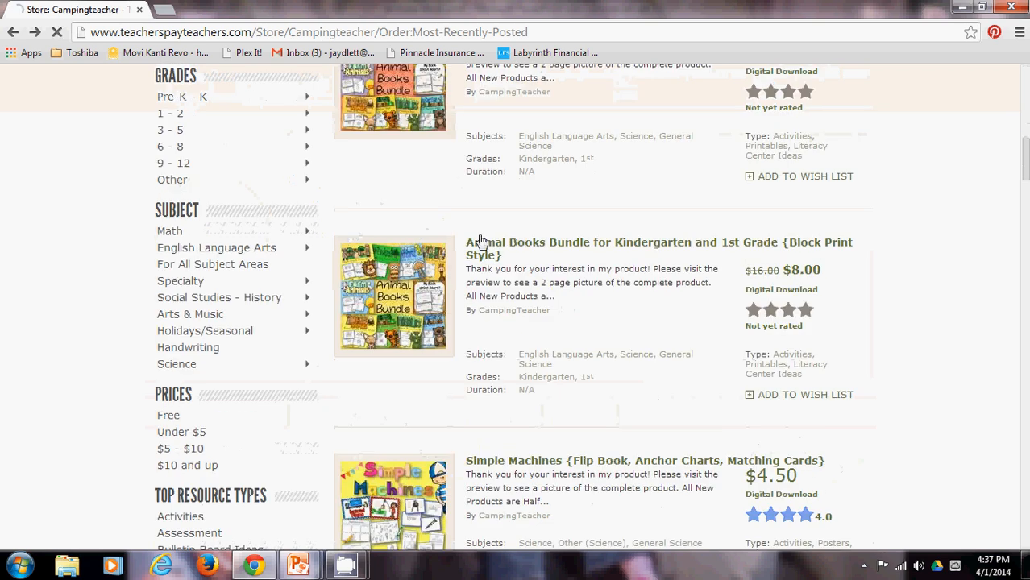
scroll(479, 240, down, 8)
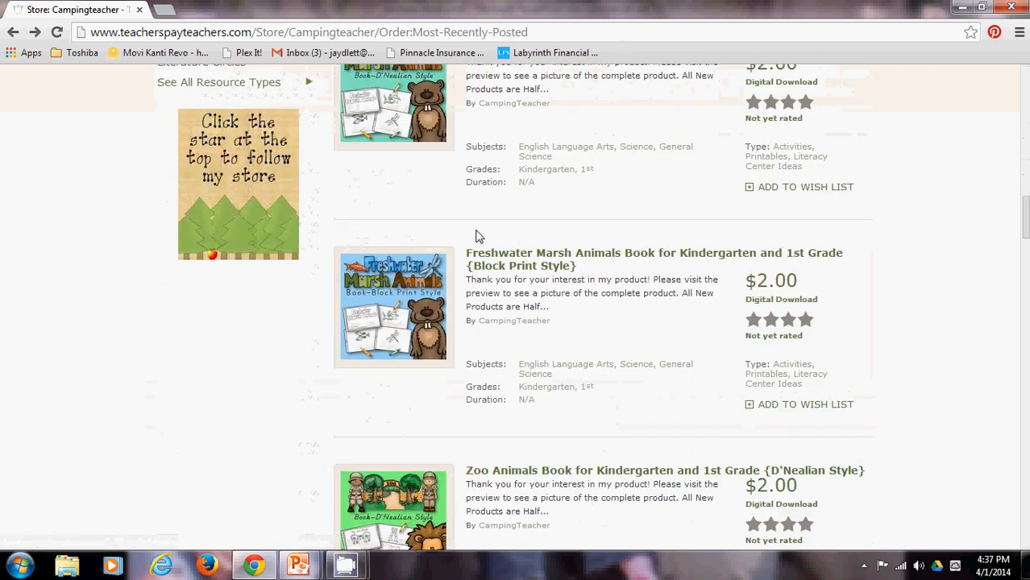
scroll(475, 237, down, 4)
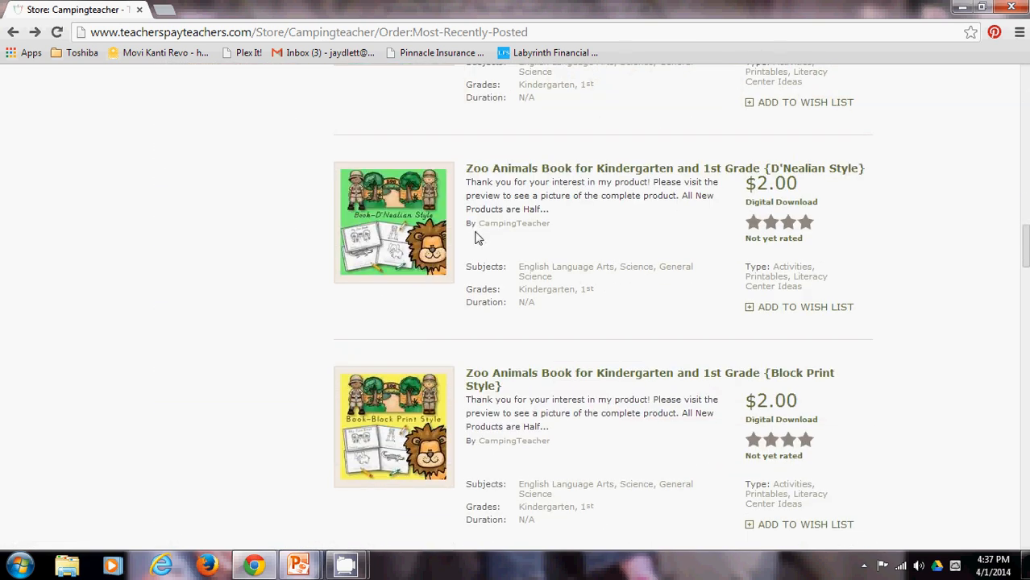
scroll(476, 238, down, 3)
scroll(522, 204, down, 2)
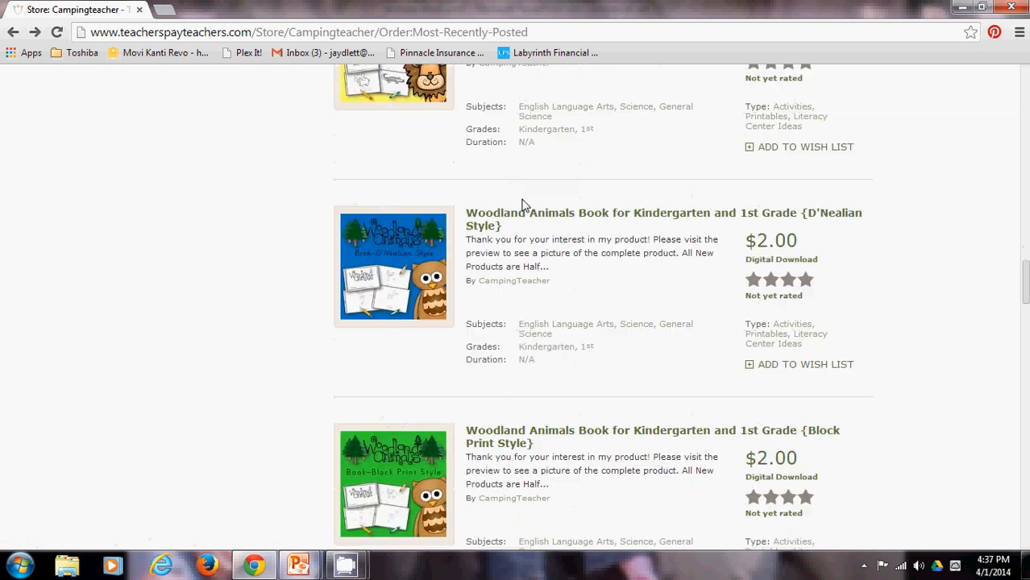
scroll(524, 200, down, 4)
scroll(524, 199, down, 5)
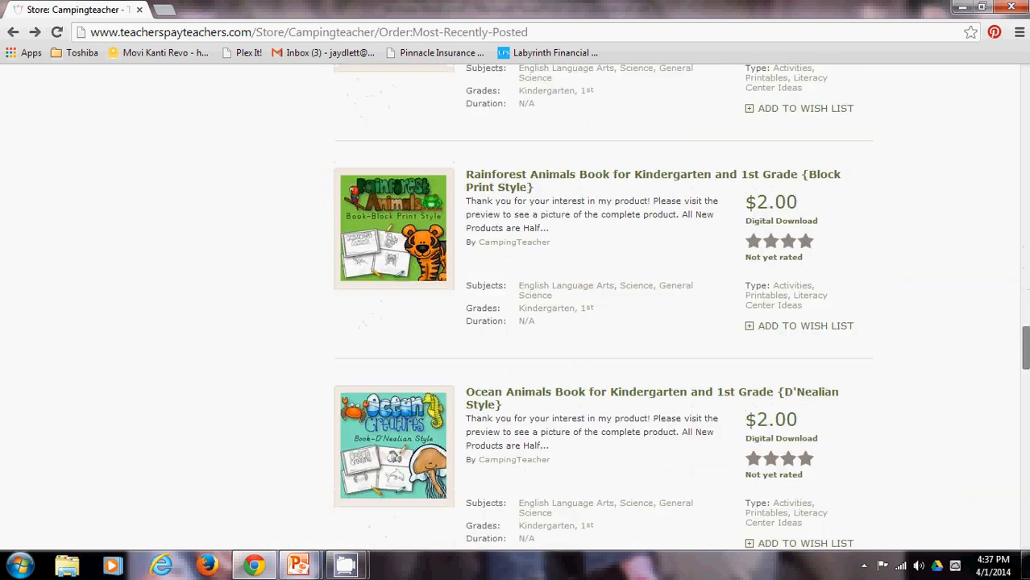
scroll(601, 306, down, 18)
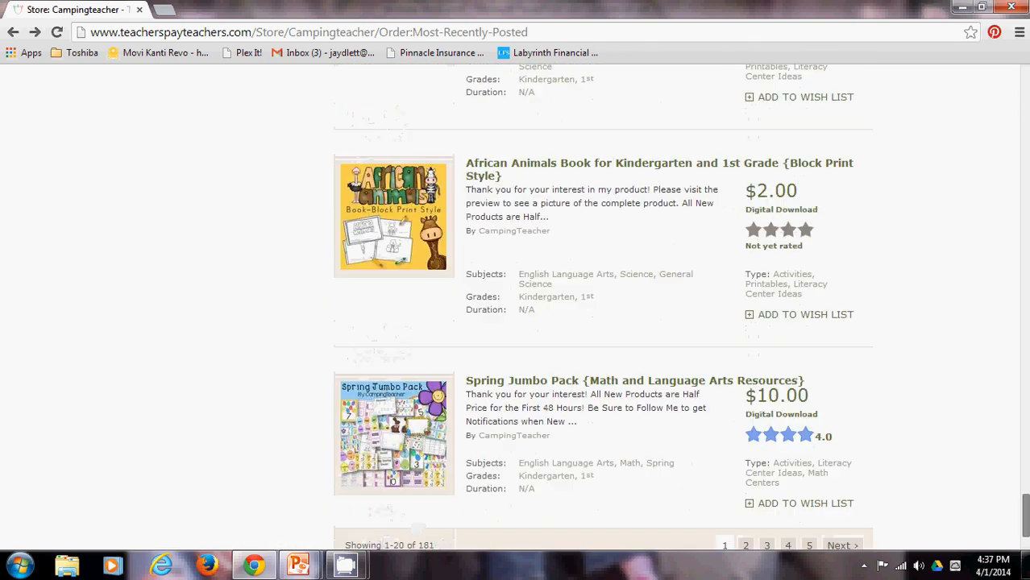
scroll(601, 306, down, 2)
Open the Spring Jumbo Pack product page and examine enlarged previews of its cover and thumbnail pictures.
click(645, 269)
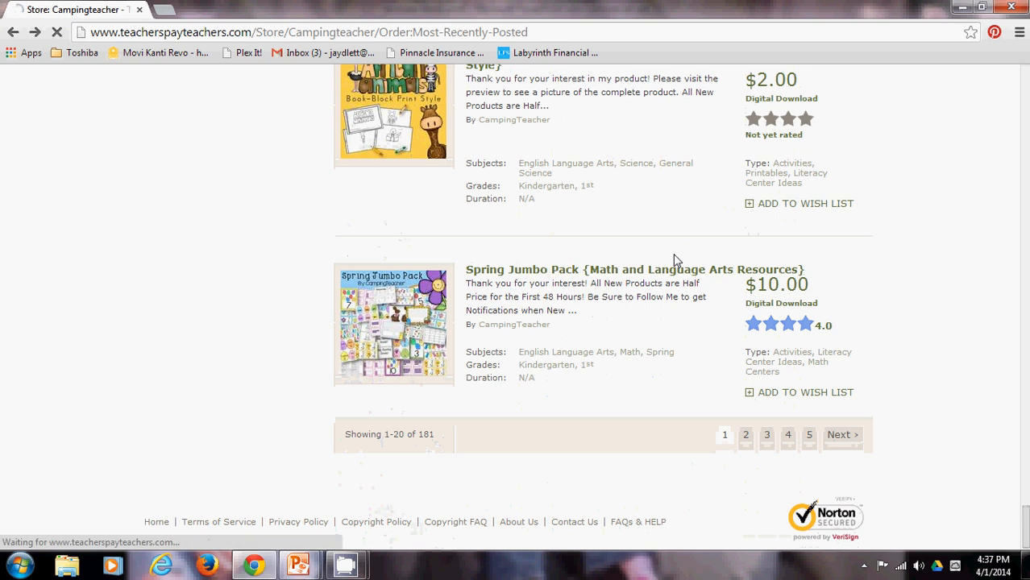
scroll(531, 214, down, 1)
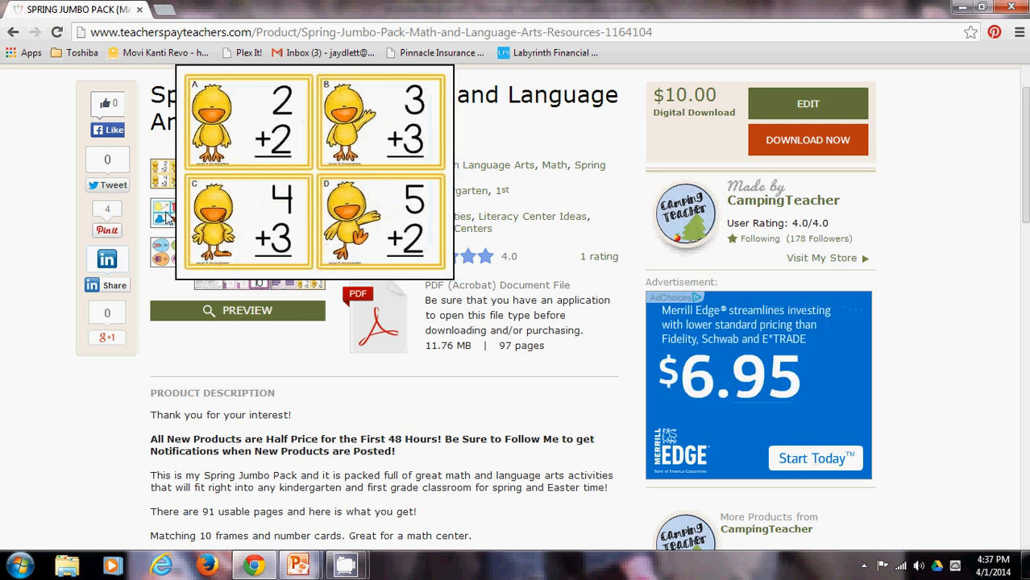
mouse_move(252, 262)
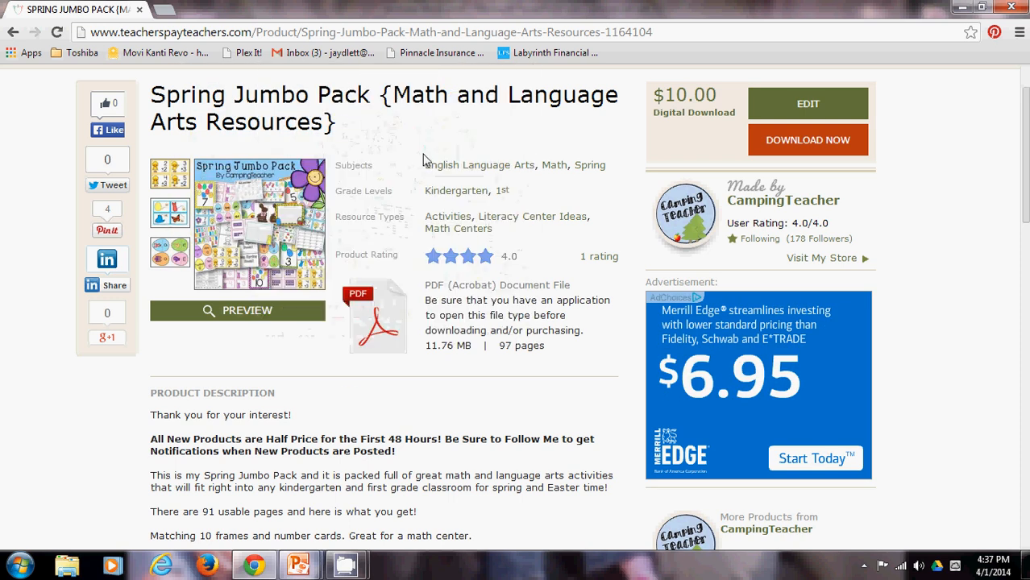
scroll(431, 139, up, 2)
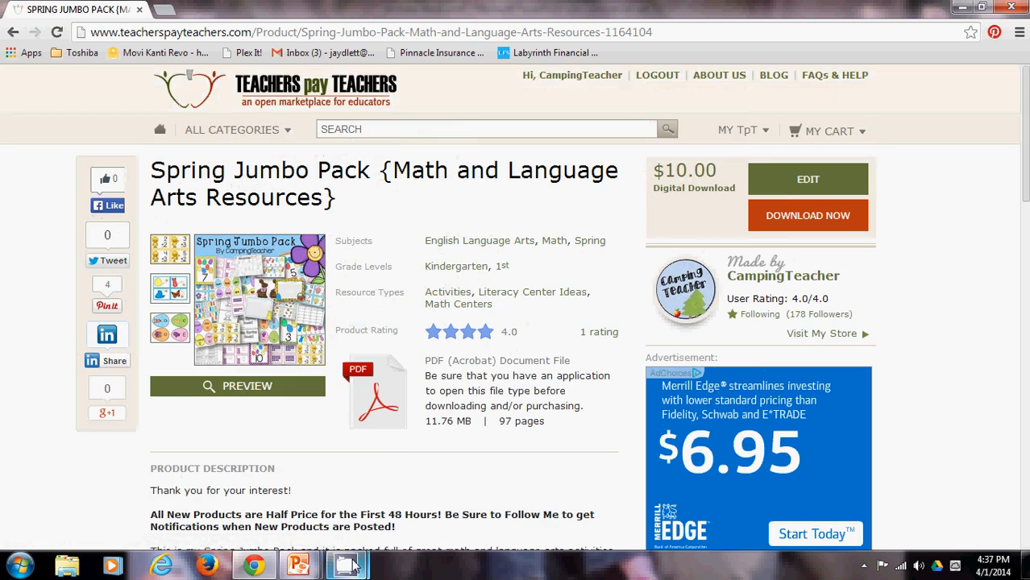
mouse_move(352, 566)
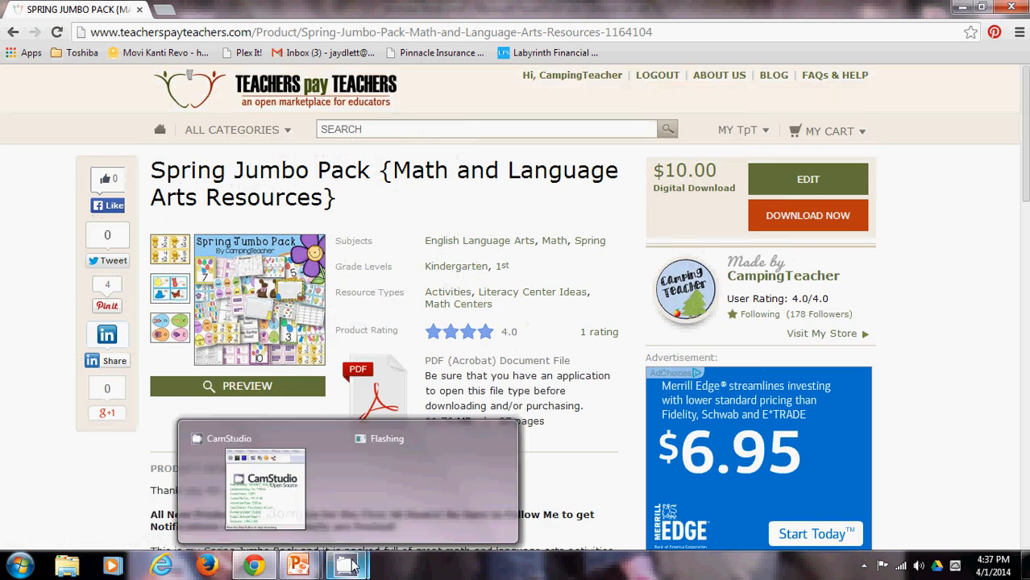
click(291, 516)
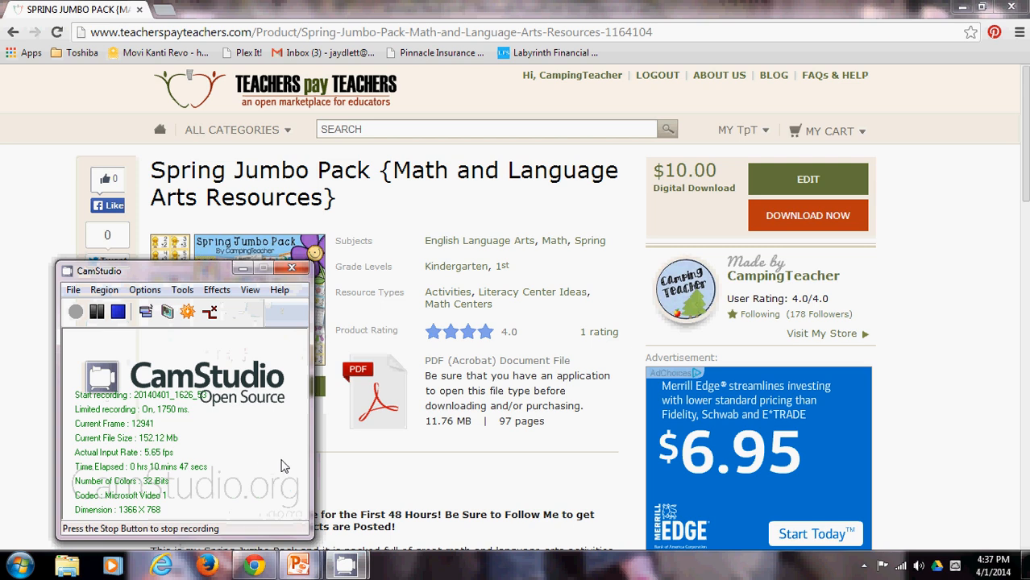